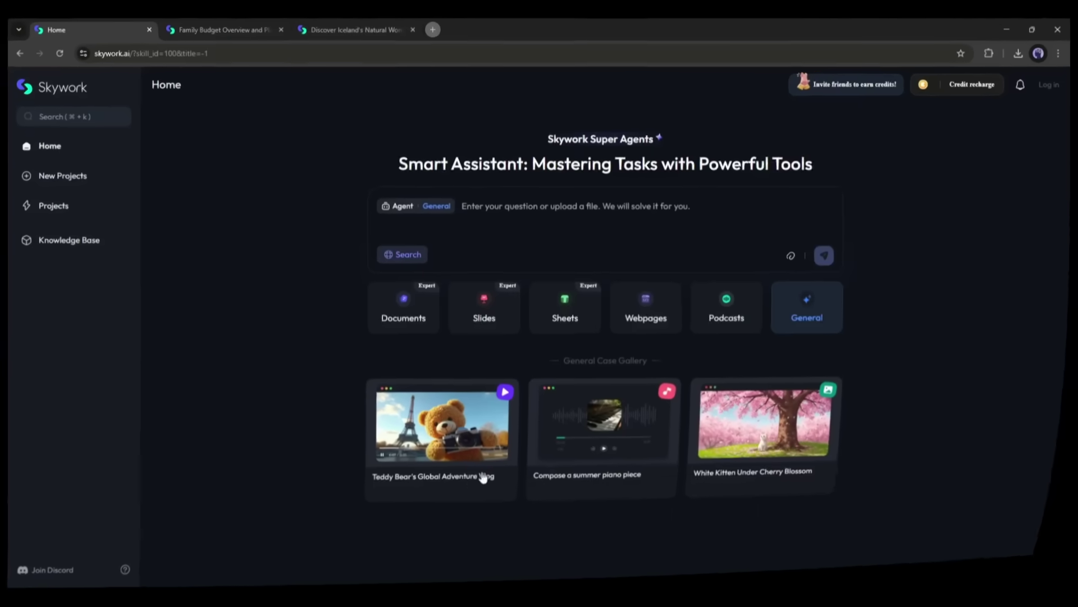
Open the Teddy Bear vlog example and view the family budget spreadsheet at full page.
click(456, 479)
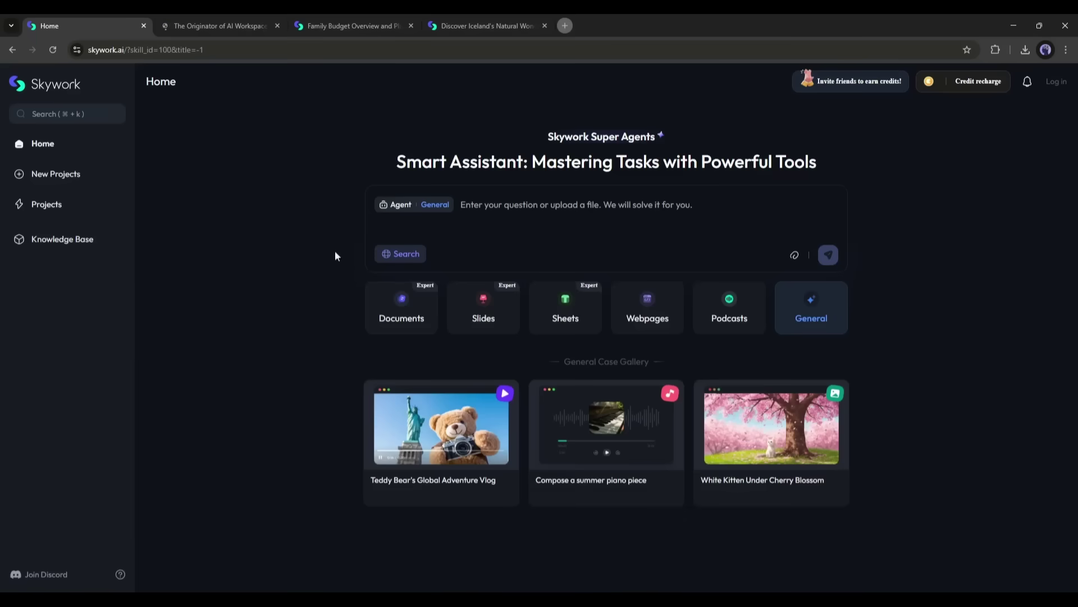
click(399, 318)
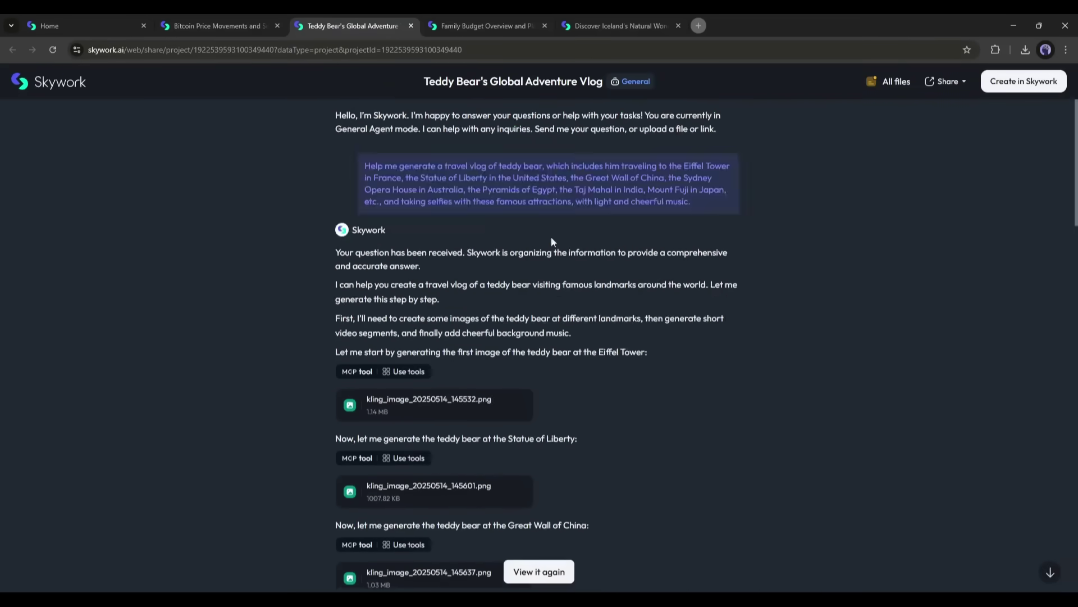
key(ctrl+Tab)
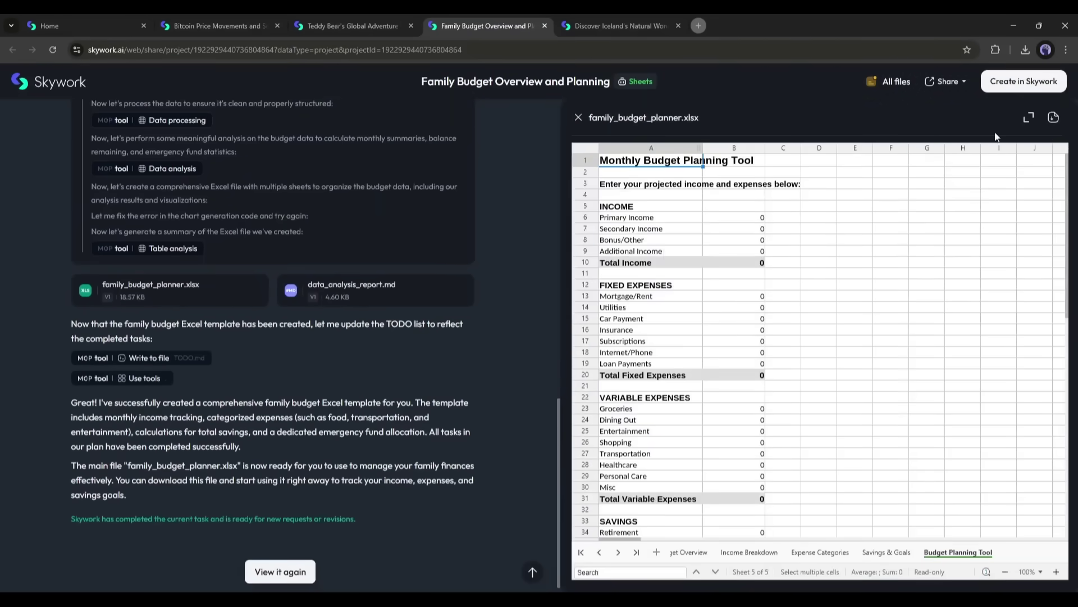
click(1028, 117)
key(ctrl+Tab)
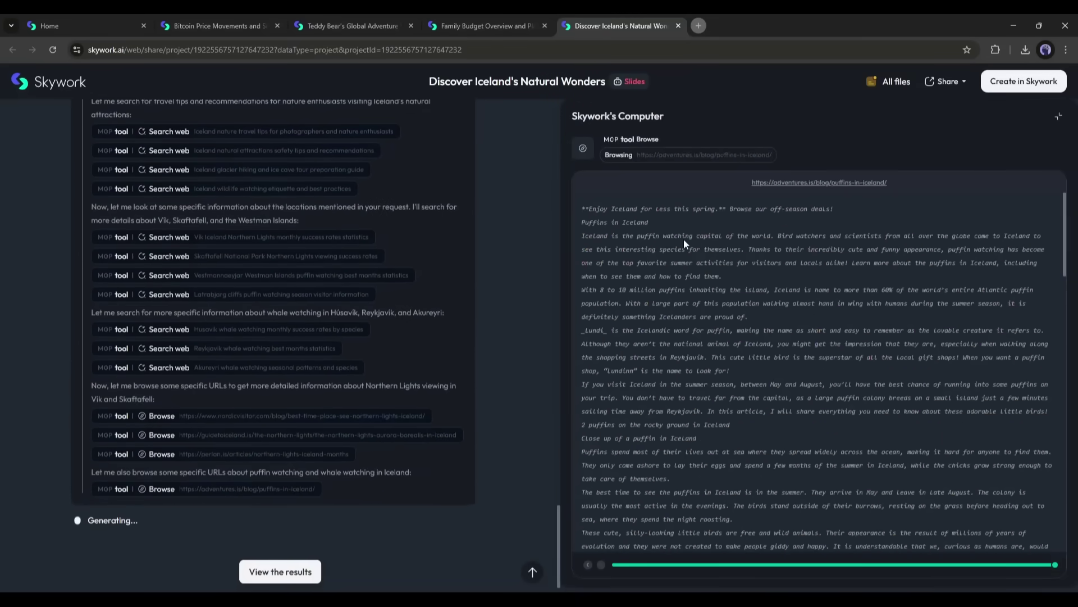
Browse the Bitcoin, family budget, Iceland and Teddy Bear projects, ending on the finished Bitcoin analysis report.
click(233, 19)
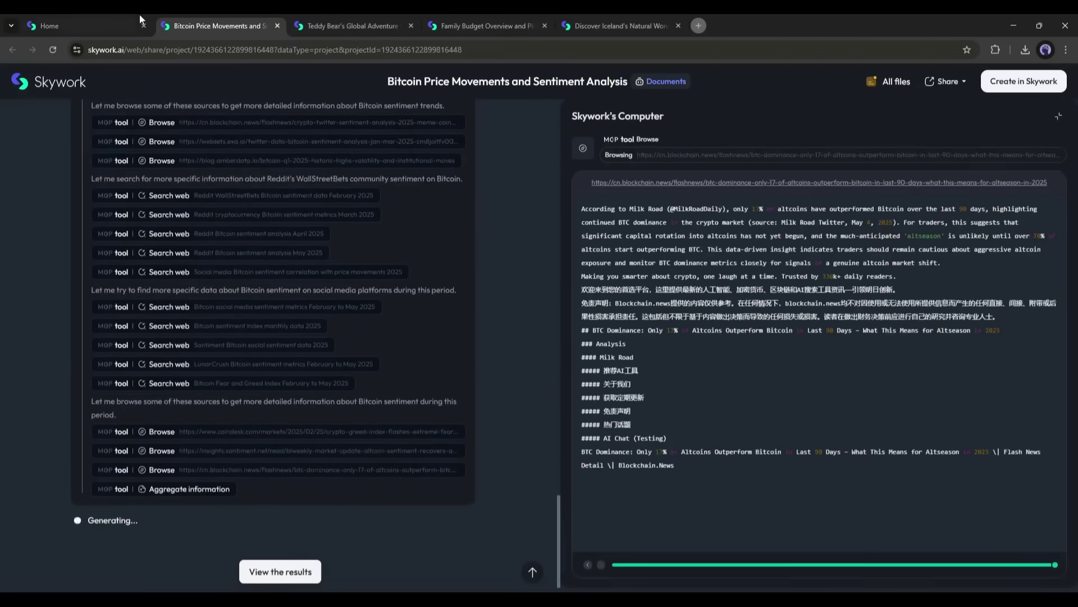
click(478, 20)
click(586, 20)
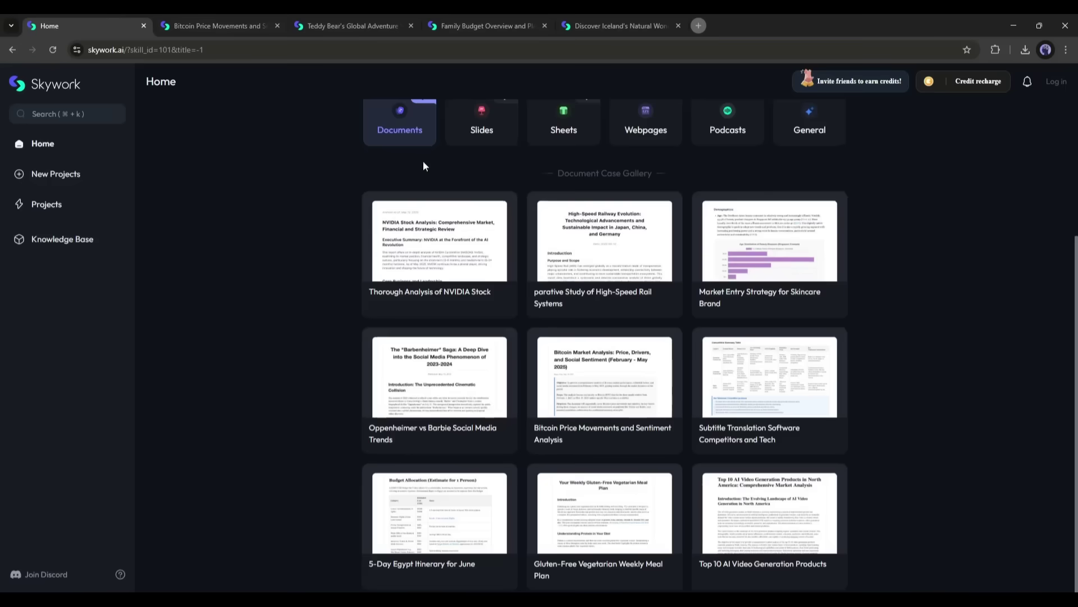
click(85, 25)
click(500, 319)
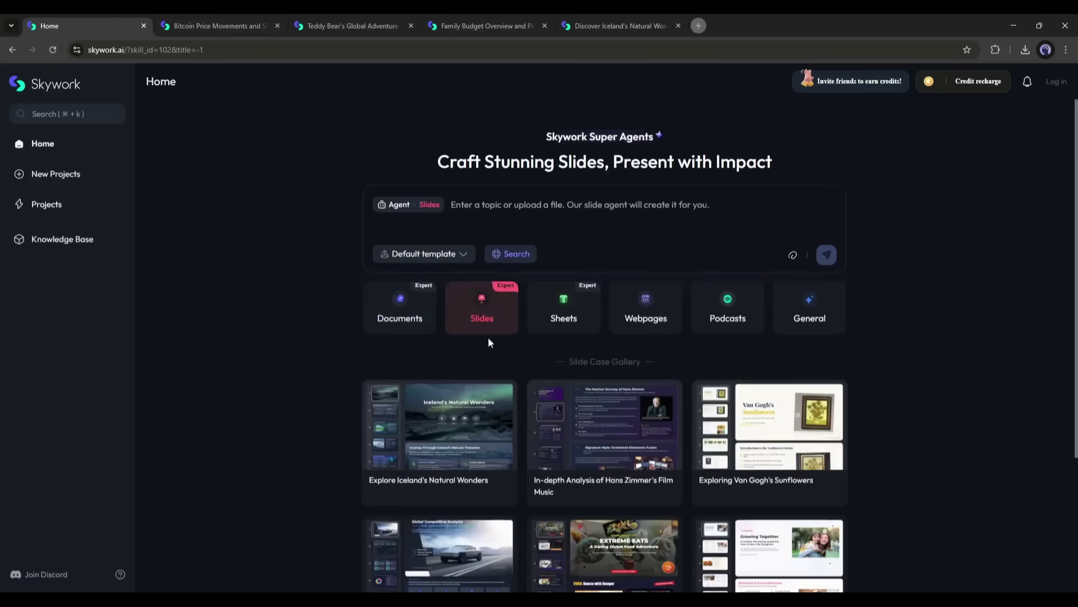
scroll(470, 321, down, 3)
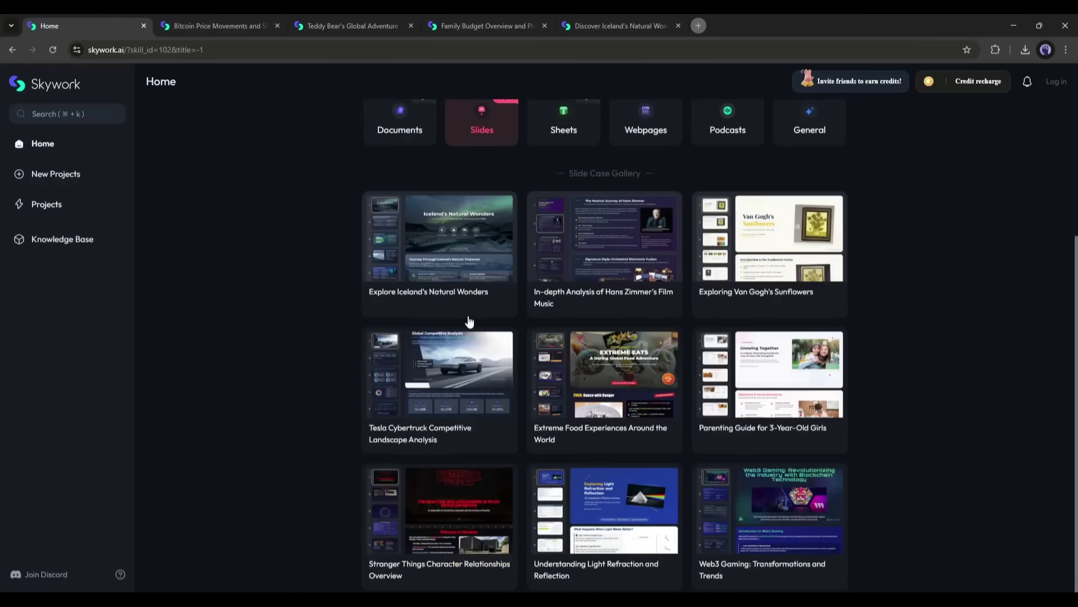
click(318, 17)
click(185, 17)
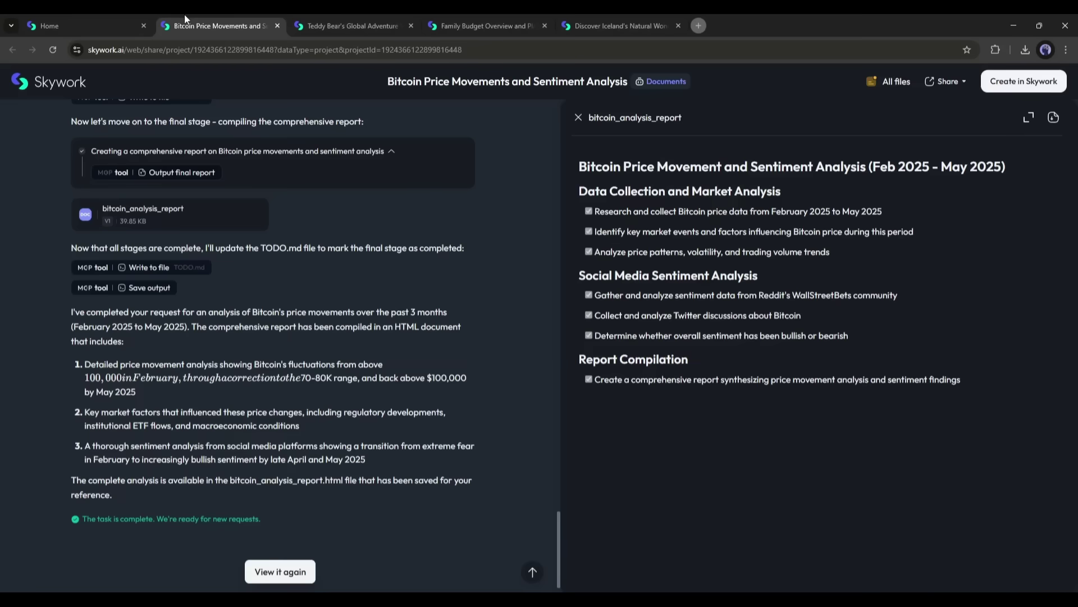
Submit a General agent prompt for a market report on AI investment and trends over the past 24 hours.
click(584, 16)
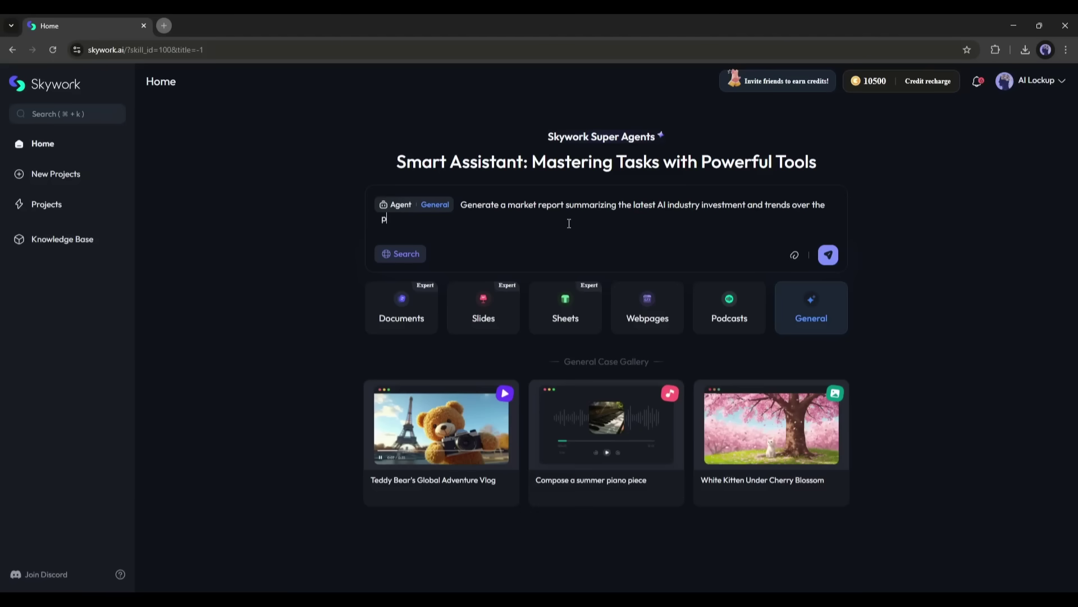
key(Return)
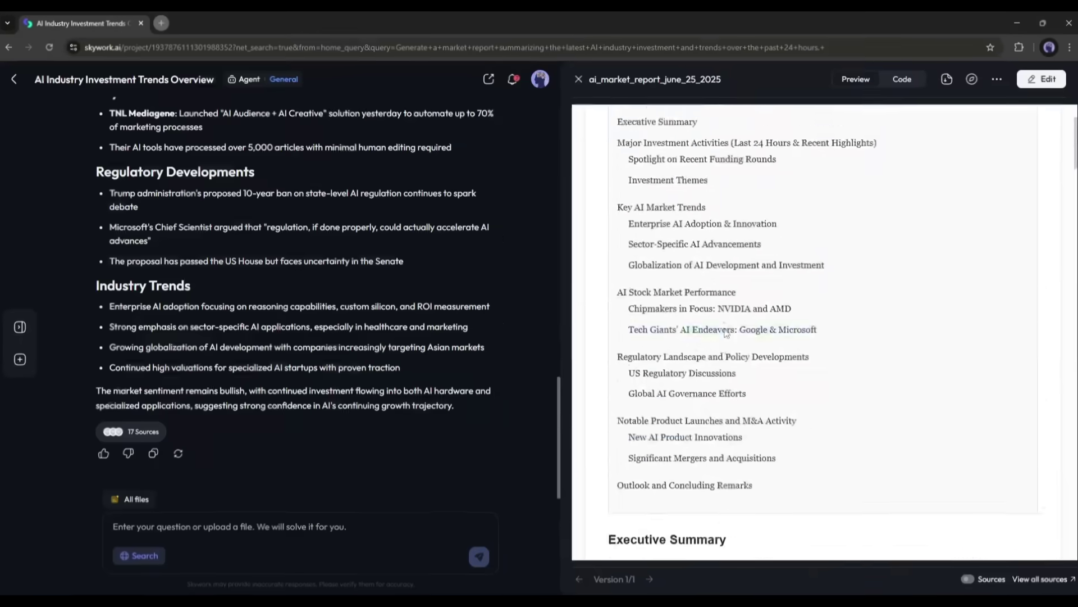
Read through ai_market_report_june_25_2025 and open the SiliconAngle source on Abridge's funding round.
scroll(730, 286, down, 10)
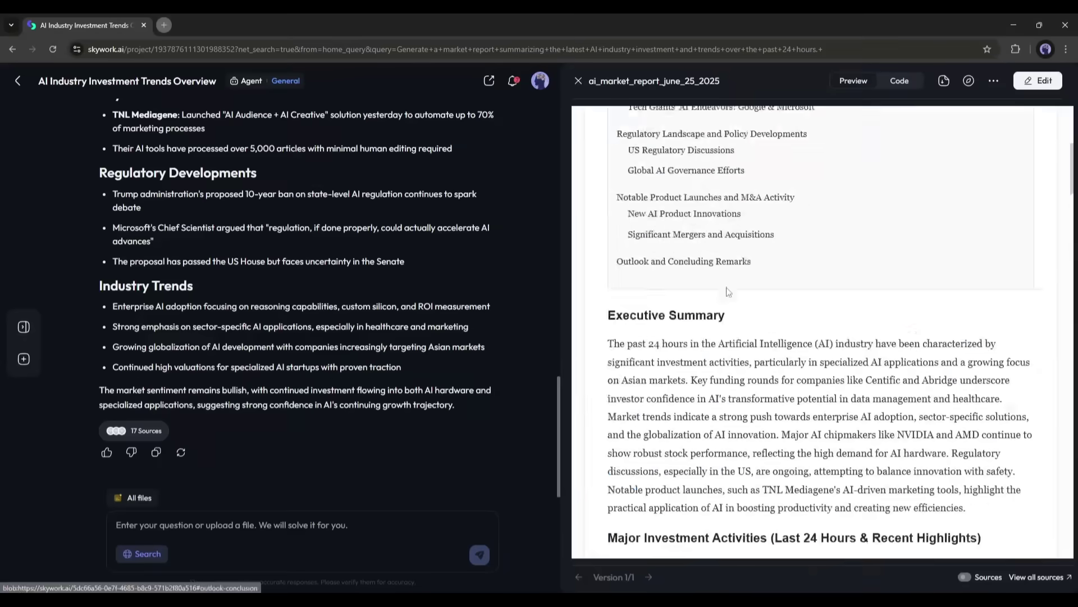
scroll(730, 286, down, 20)
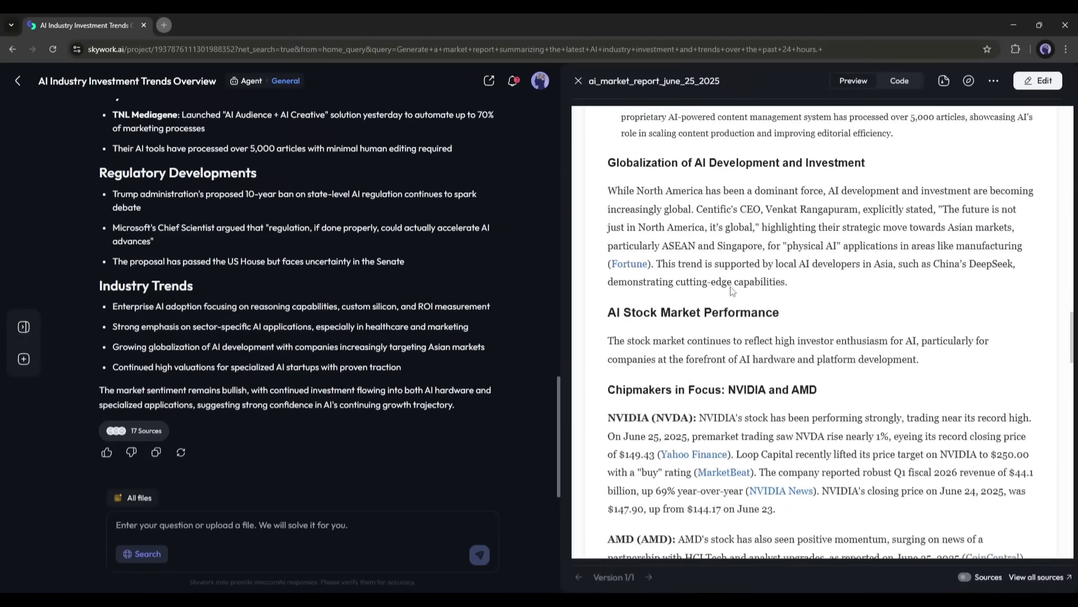
scroll(729, 283, up, 6)
scroll(702, 272, down, 5)
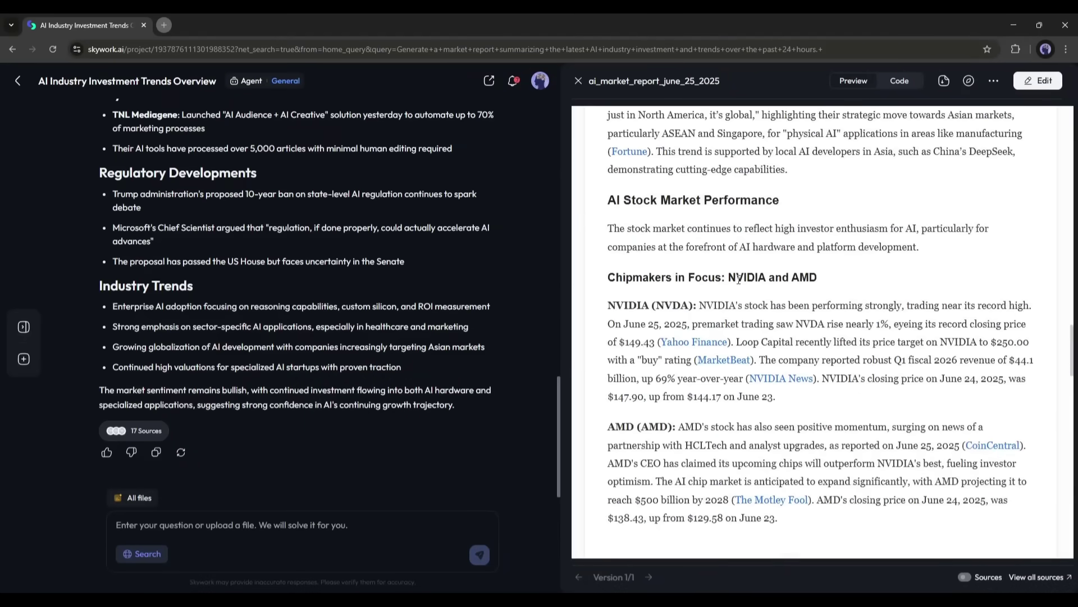
scroll(699, 251, down, 15)
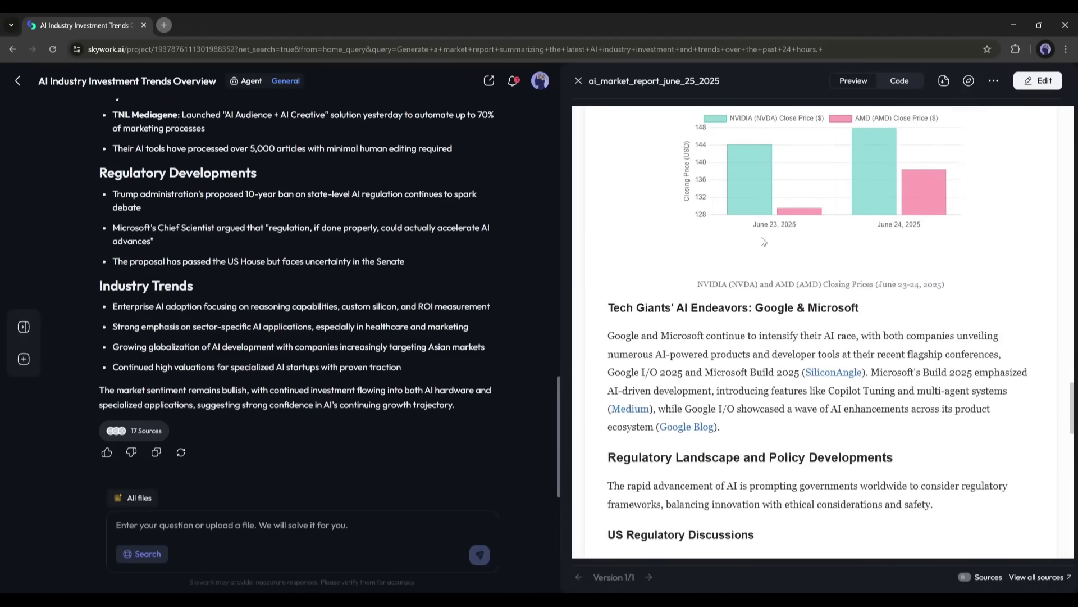
scroll(666, 261, down, 8)
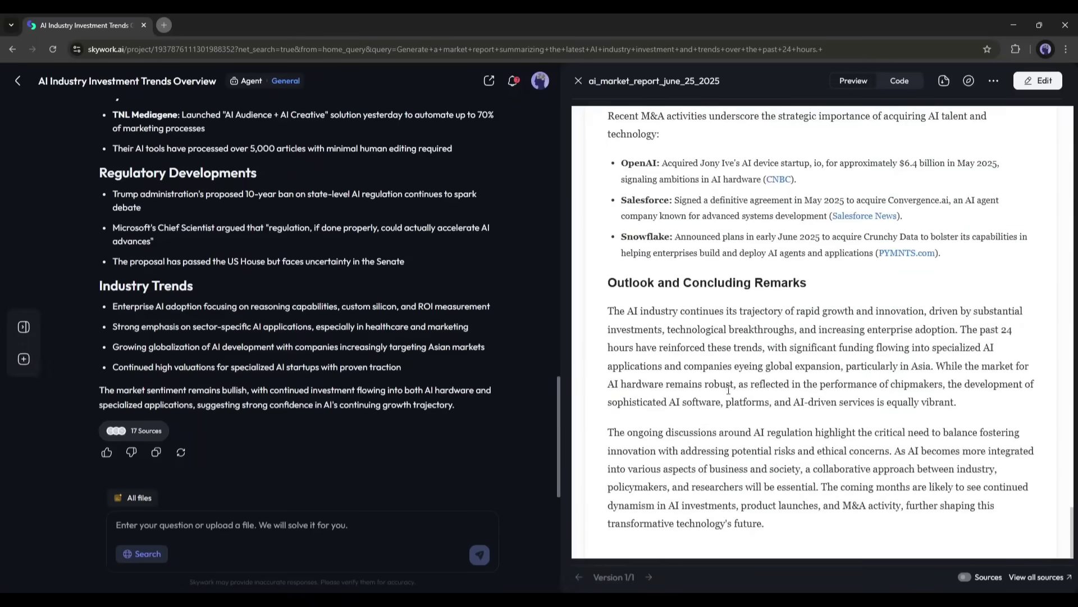
scroll(729, 390, up, 20)
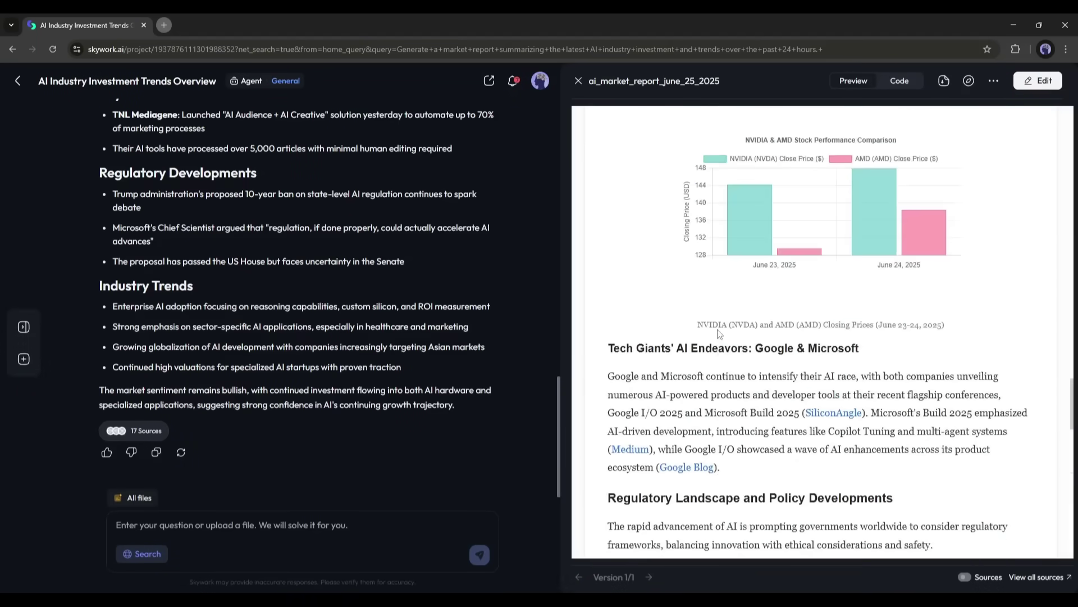
scroll(720, 334, up, 20)
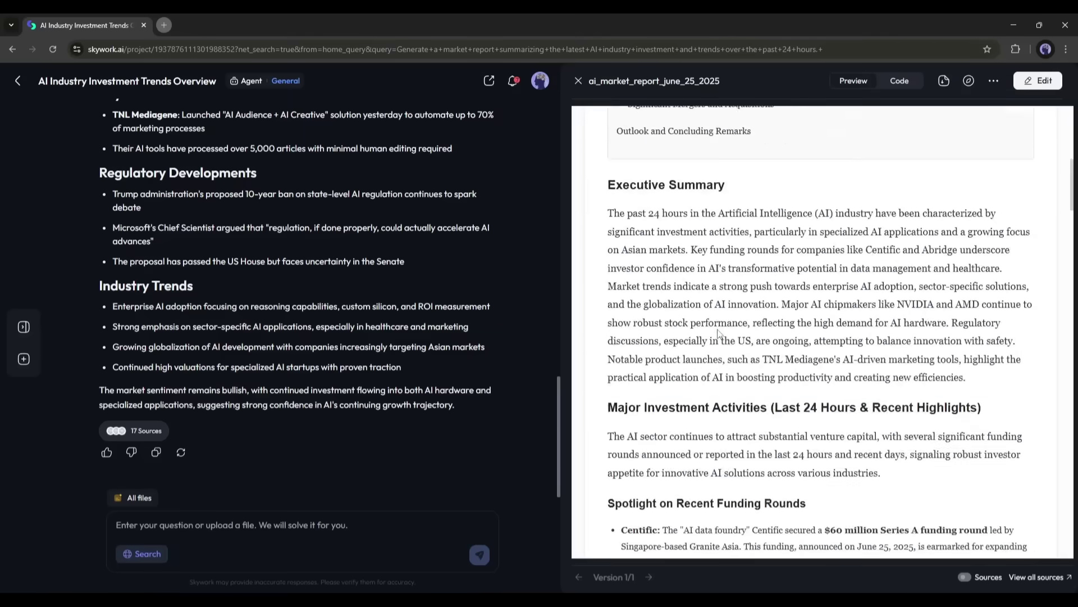
scroll(719, 333, down, 10)
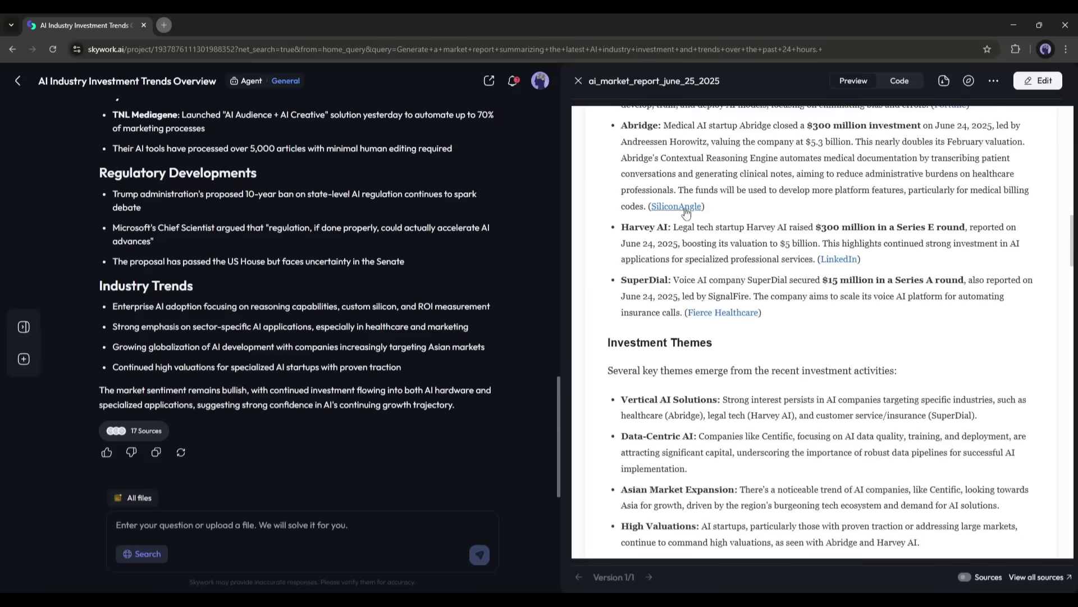
click(677, 206)
click(84, 25)
scroll(688, 284, down, 4)
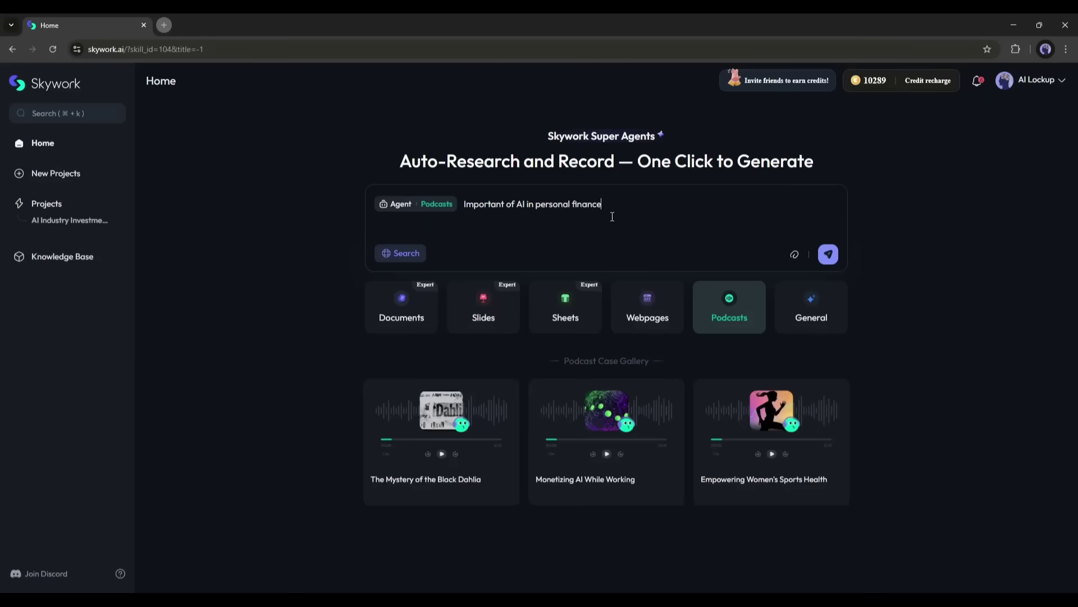
Send the 'Importance of AI in personal finance' podcast request and scroll through the generated script.
click(828, 254)
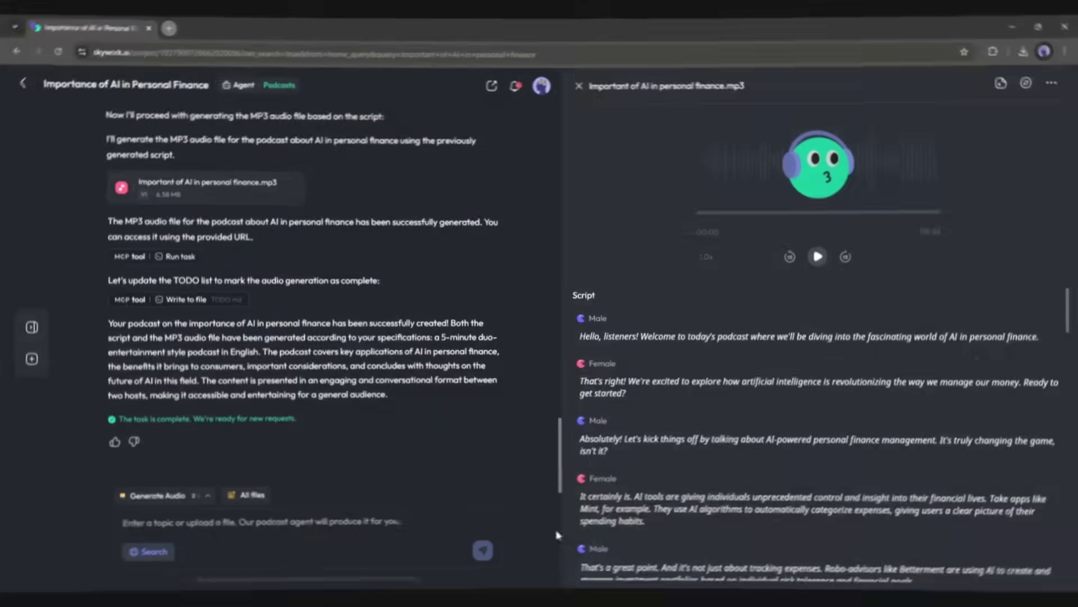
scroll(744, 497, down, 15)
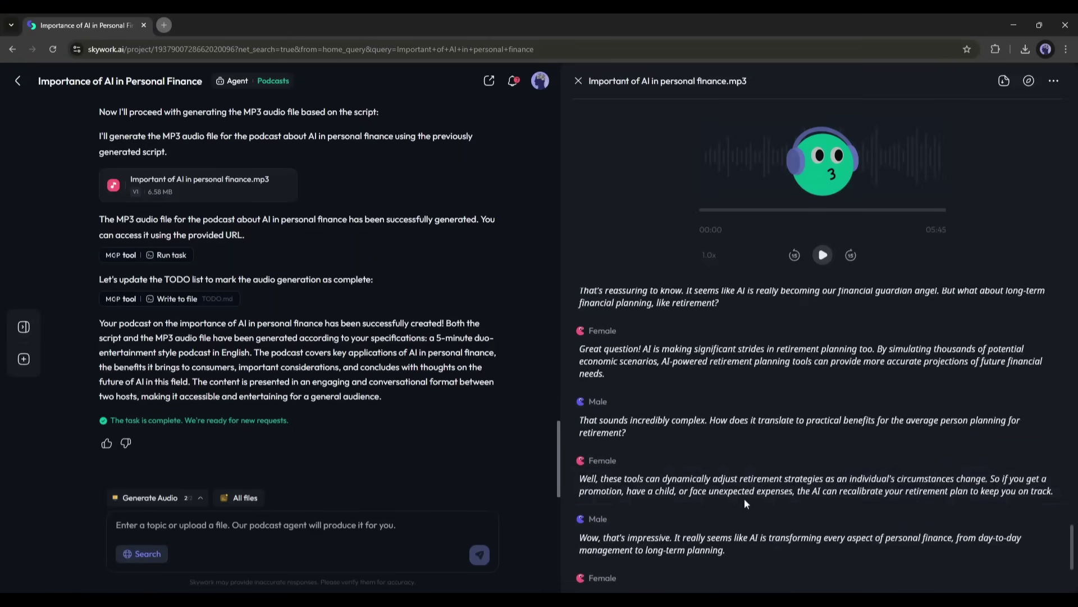
scroll(778, 456, up, 15)
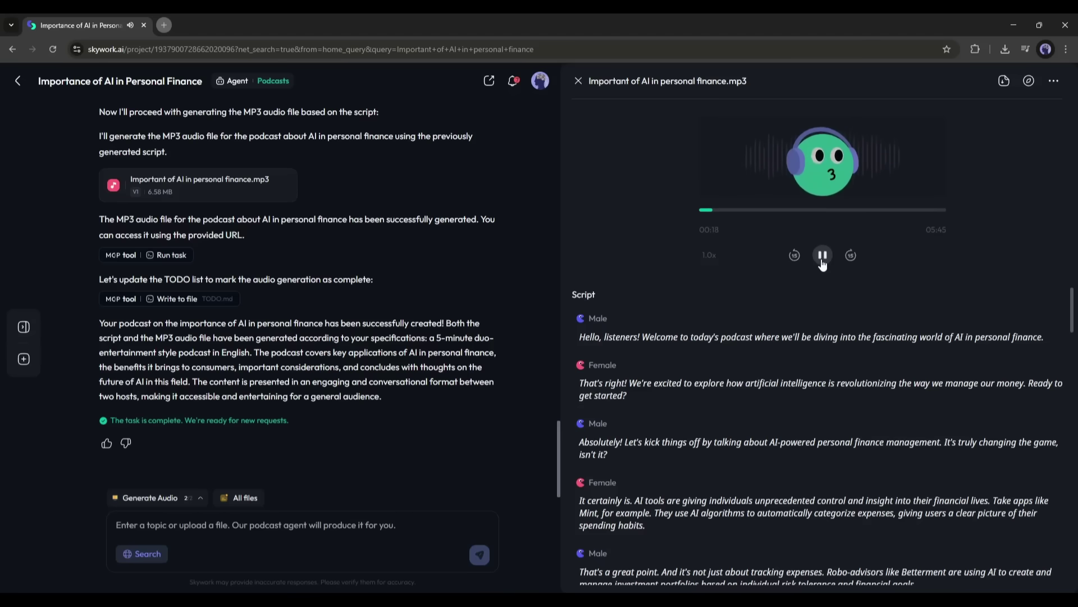
Go back Home, confirm the Product Update Notice, and choose the Slides agent.
click(23, 83)
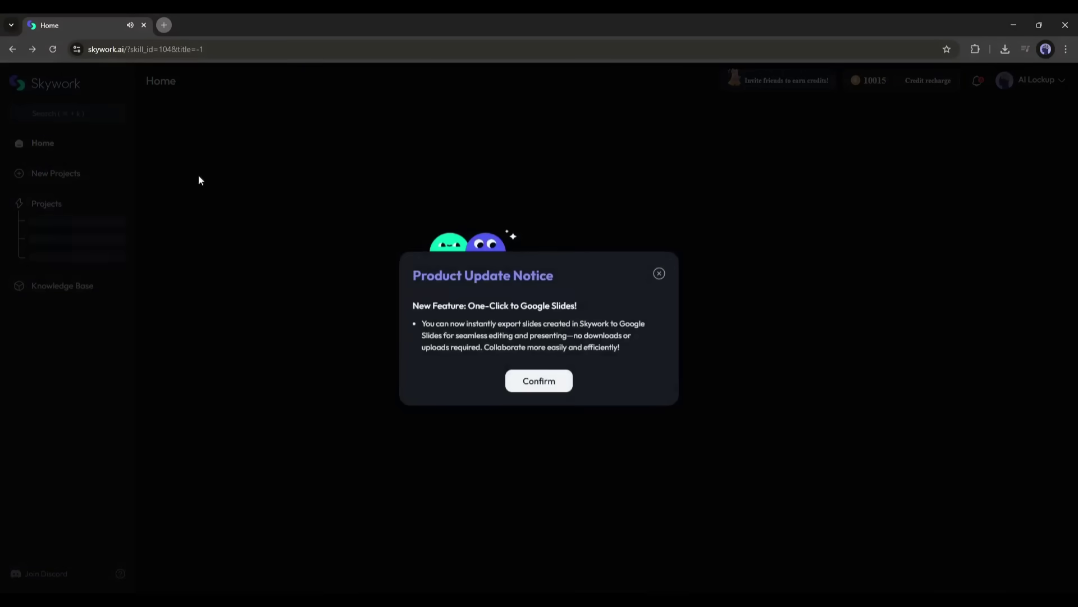
click(554, 384)
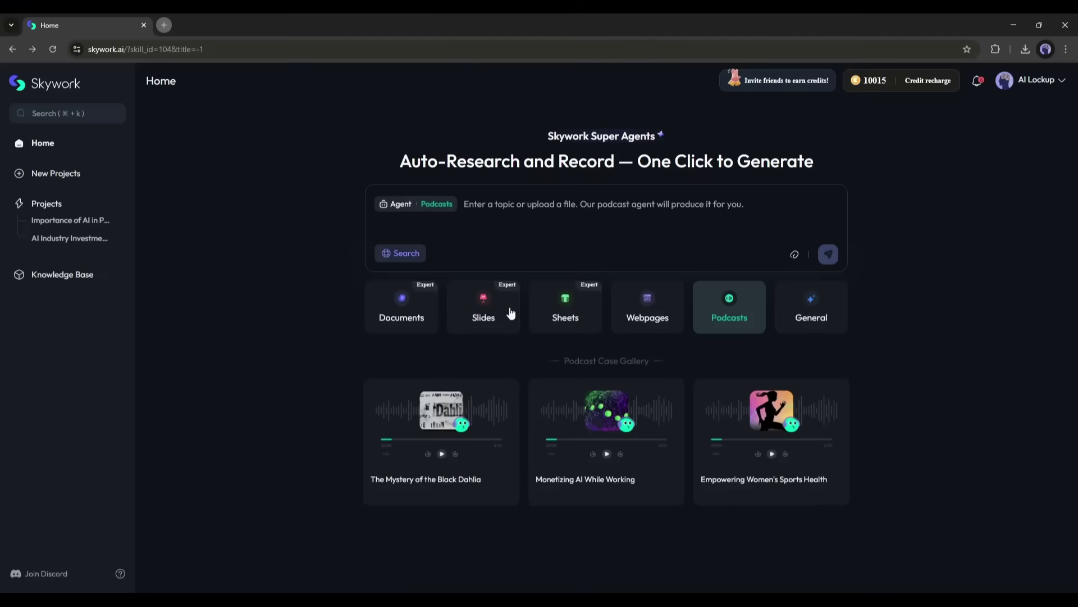
click(496, 325)
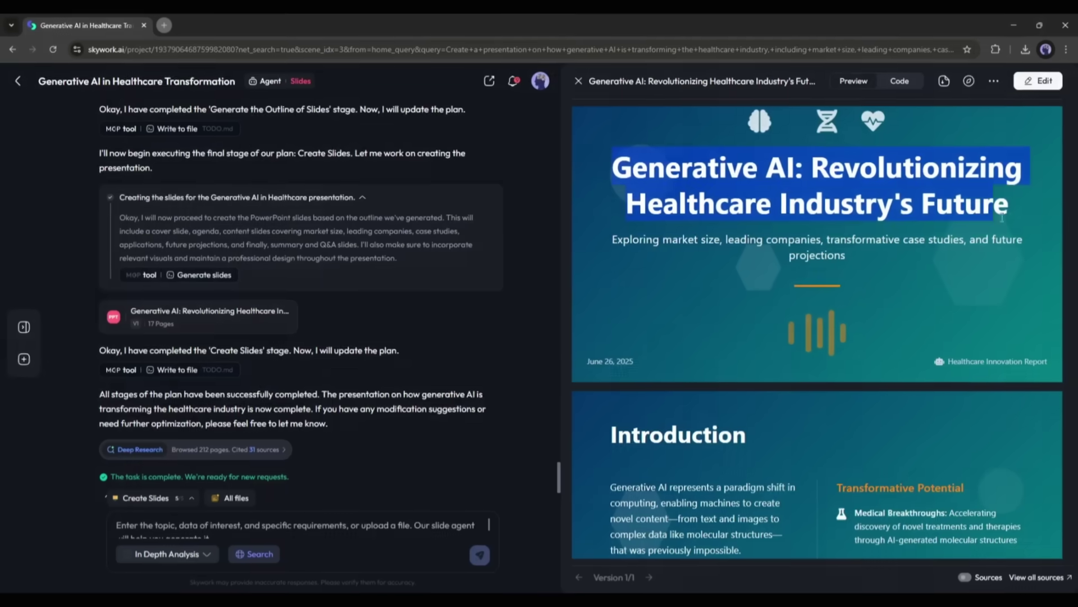
Preview the 17-slide Generative AI healthcare deck down to its regulatory and adoption-challenge slides.
triple_click(907, 218)
scroll(907, 218, down, 7)
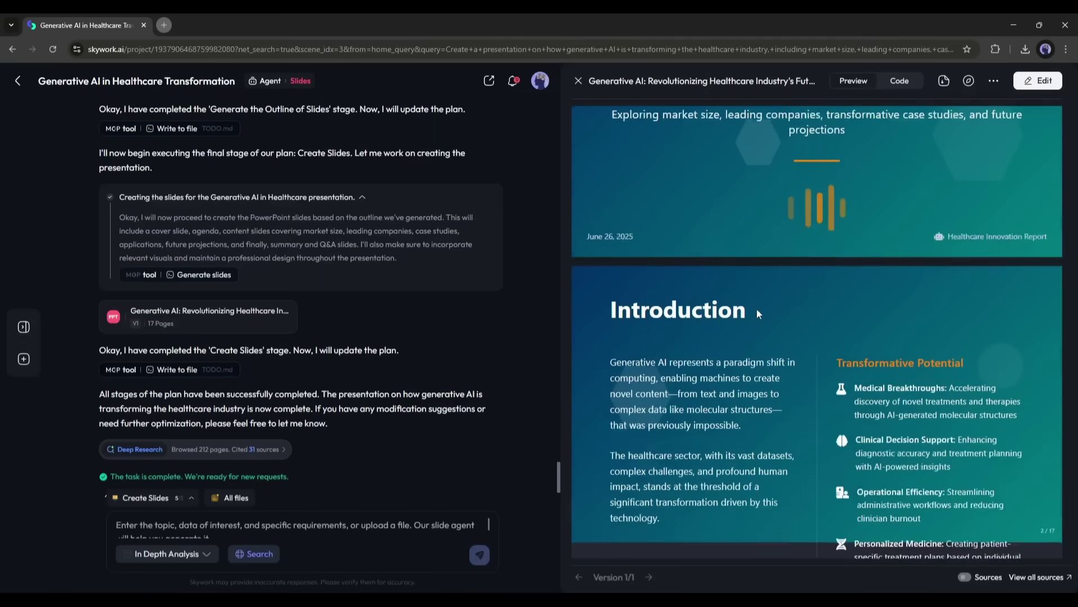
scroll(665, 317, down, 13)
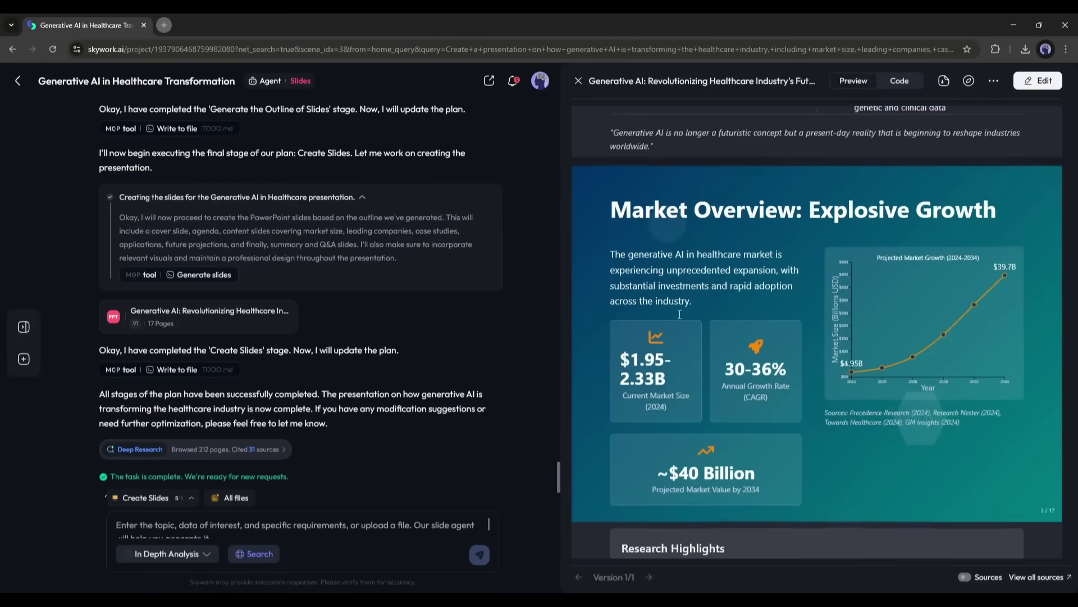
scroll(652, 312, down, 5)
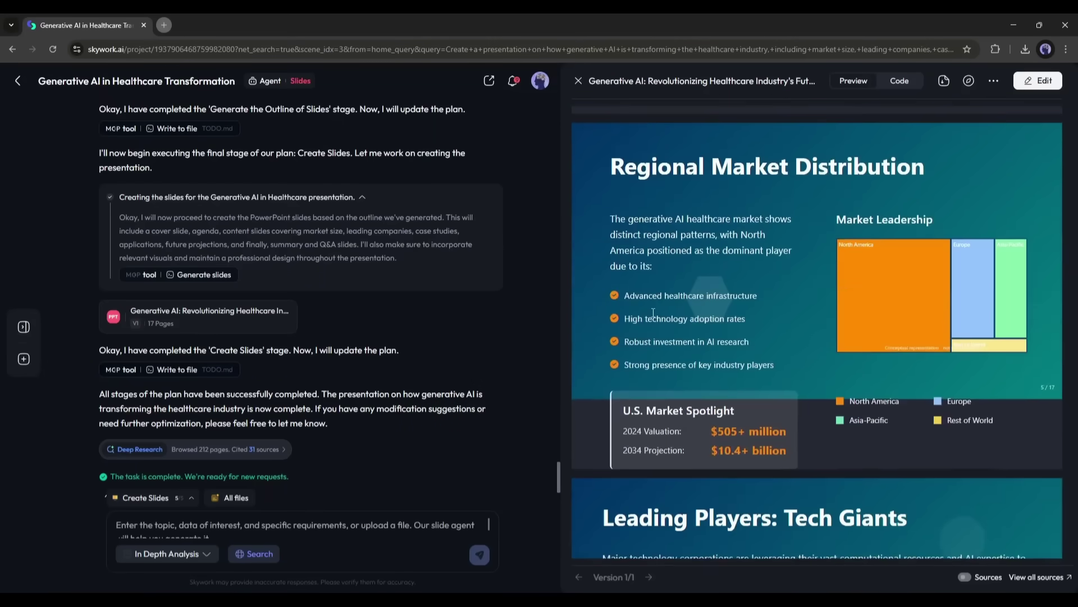
scroll(843, 282, down, 6)
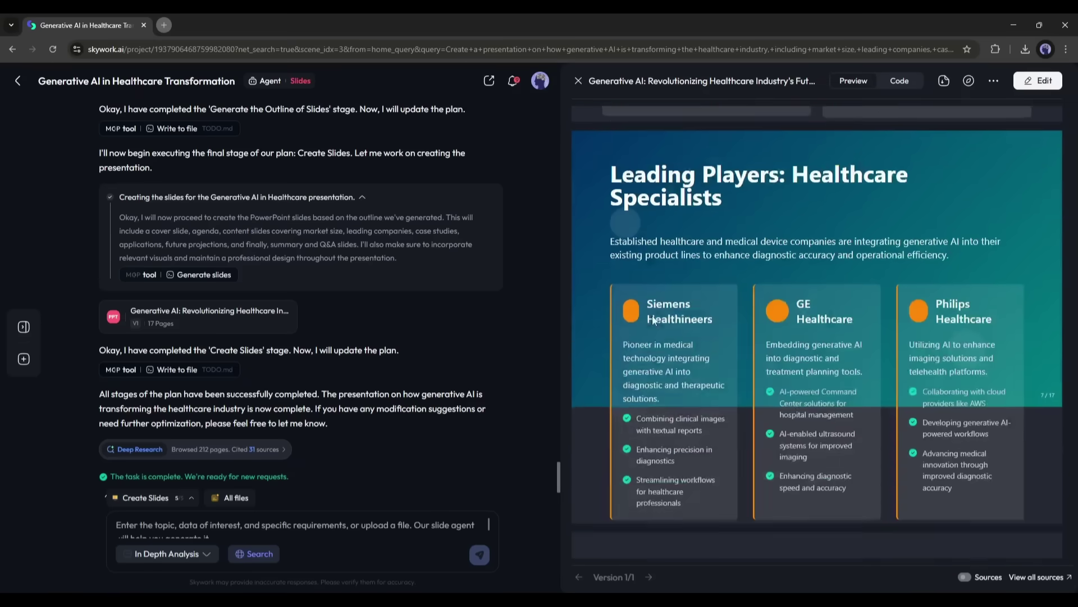
scroll(653, 316, down, 15)
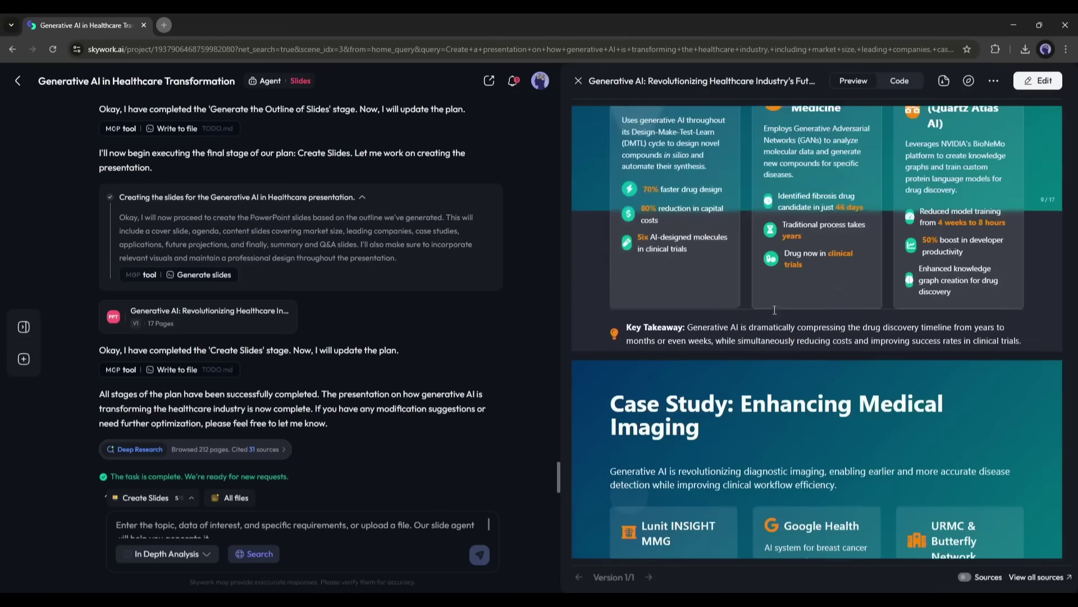
scroll(787, 310, down, 5)
scroll(691, 314, down, 15)
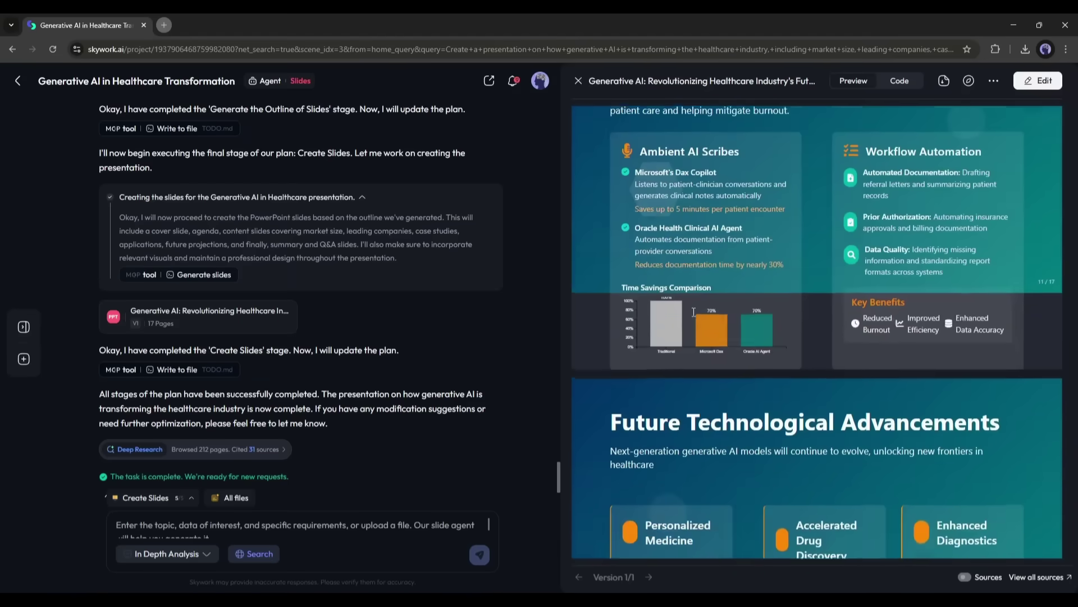
scroll(694, 313, down, 2)
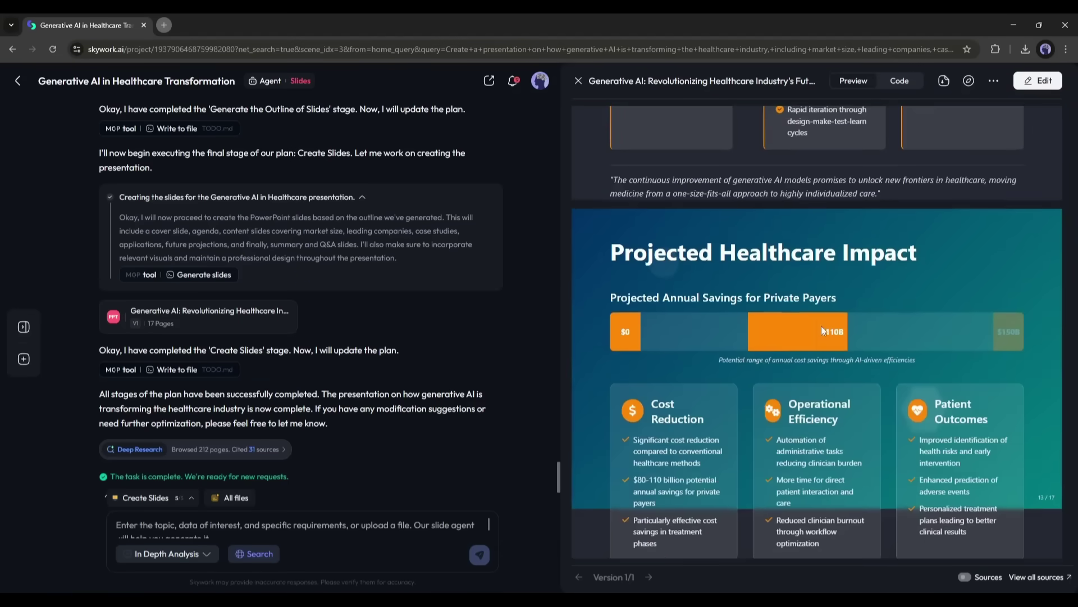
scroll(821, 328, down, 15)
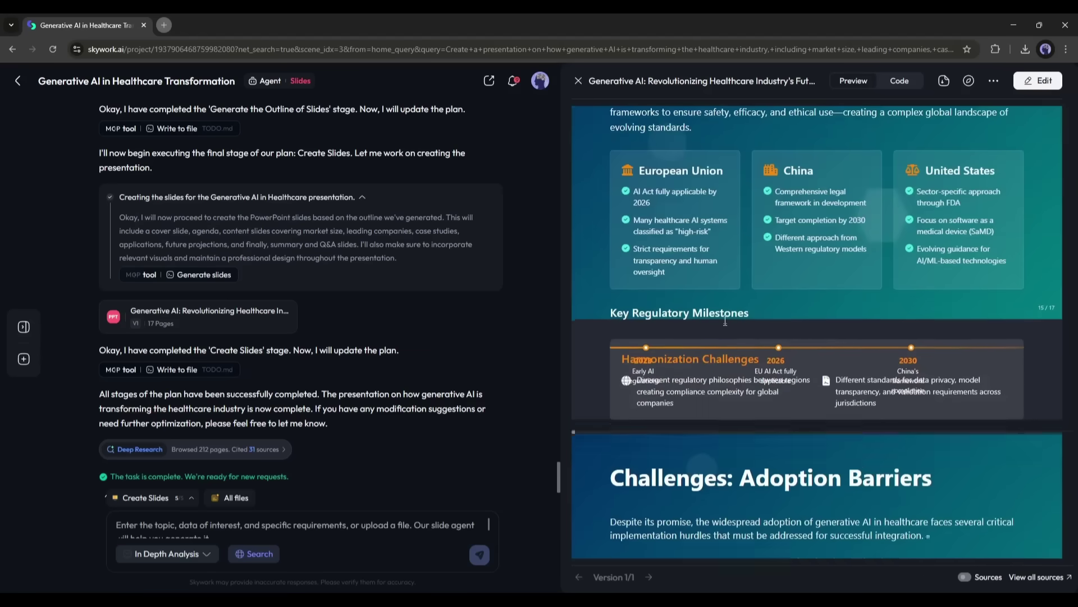
scroll(688, 331, down, 1)
scroll(689, 332, down, 4)
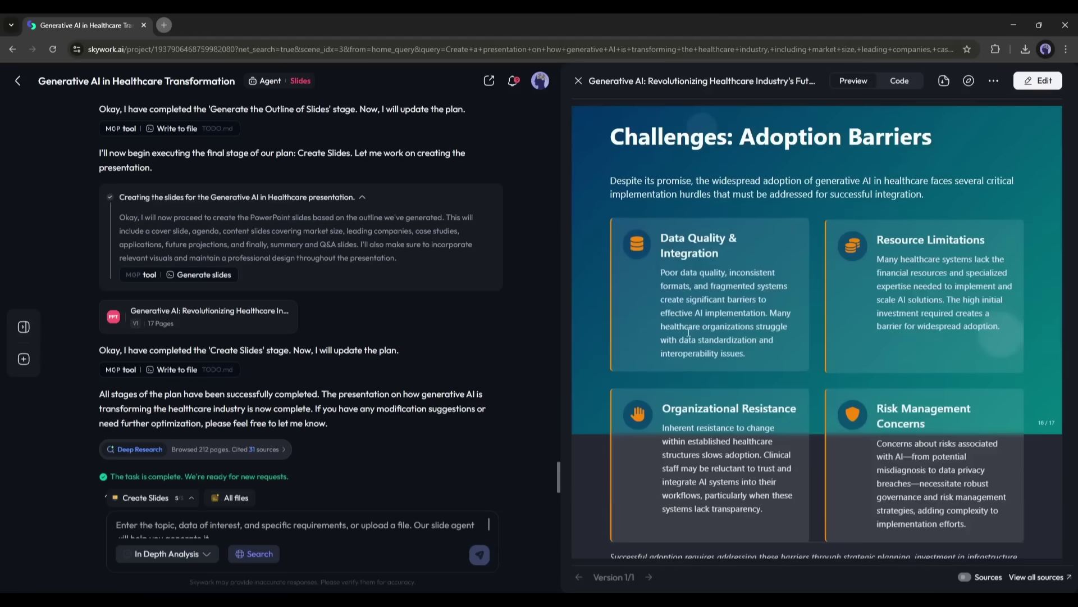
scroll(689, 331, down, 6)
scroll(806, 360, up, 12)
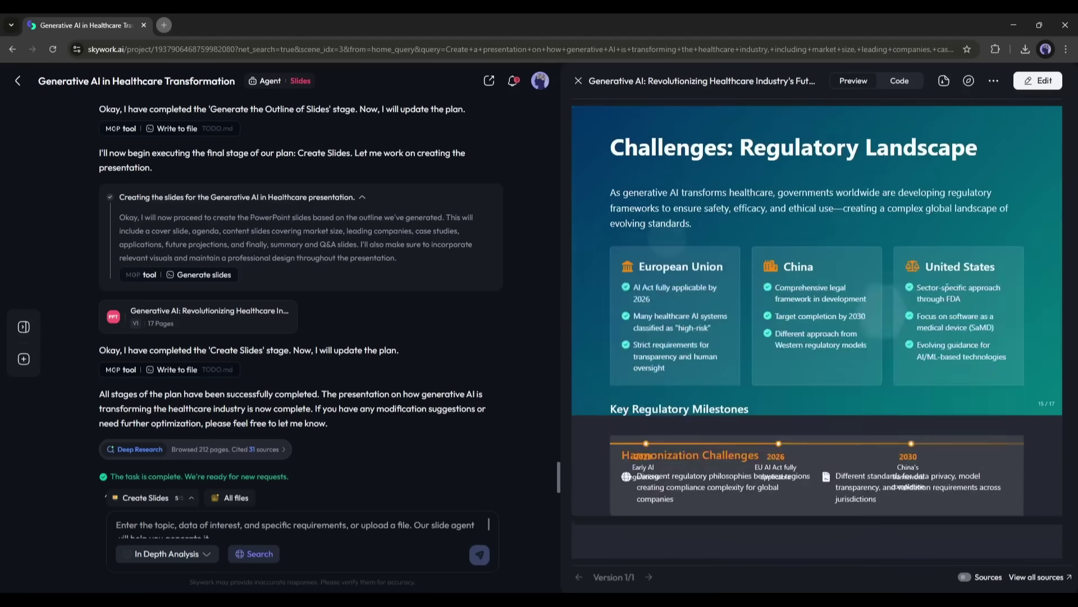
Open the healthcare deck in the full-width slide editor and scroll through its slides.
click(1037, 82)
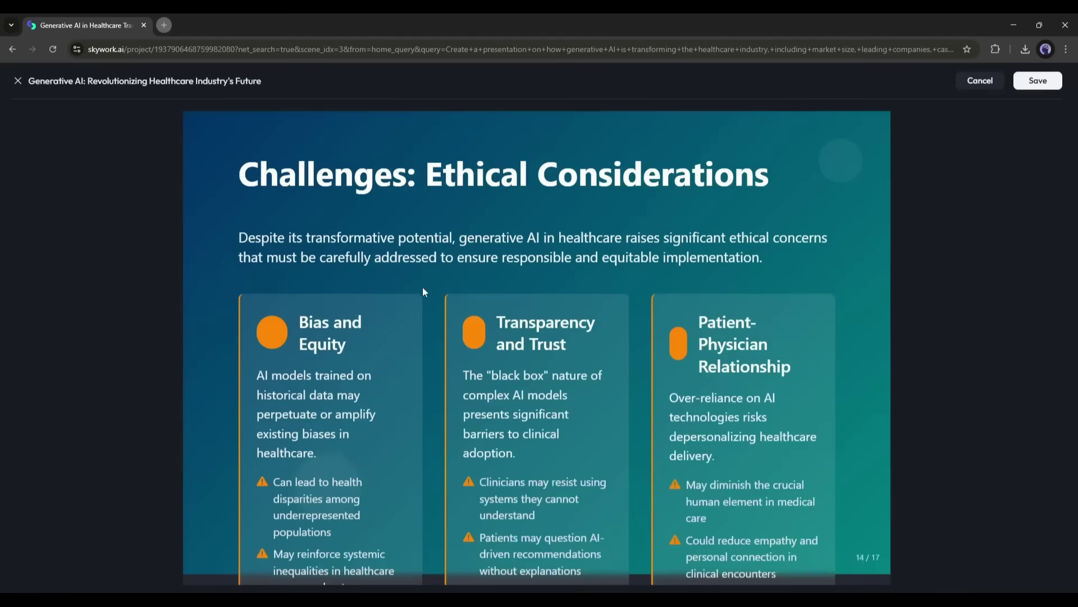
scroll(316, 333, down, 5)
scroll(339, 295, down, 15)
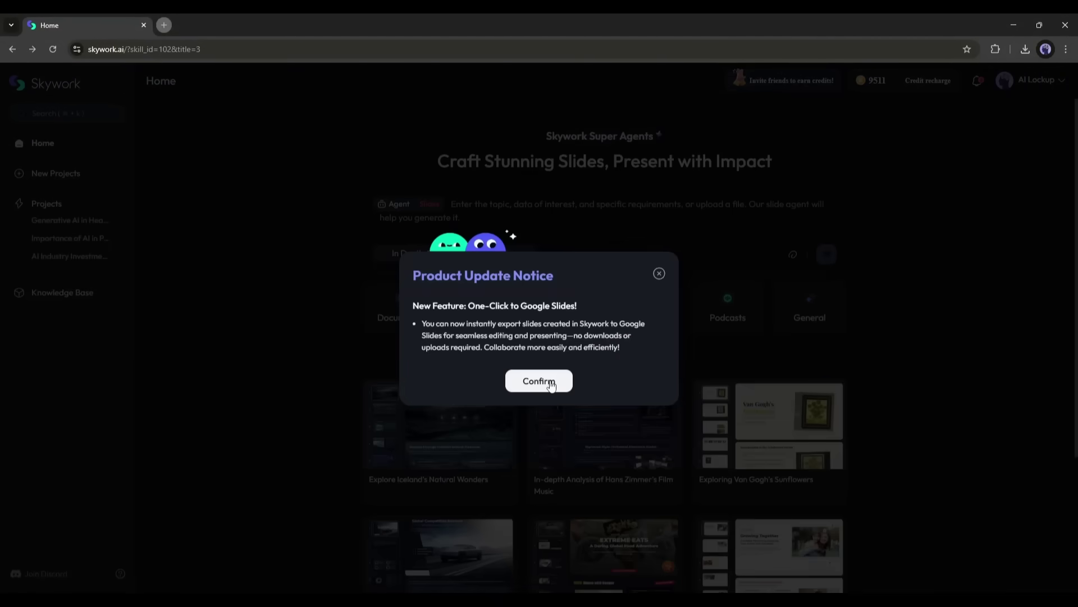
Dismiss the update notice, select the Sheets agent, and place the cursor in the prompt box.
click(539, 381)
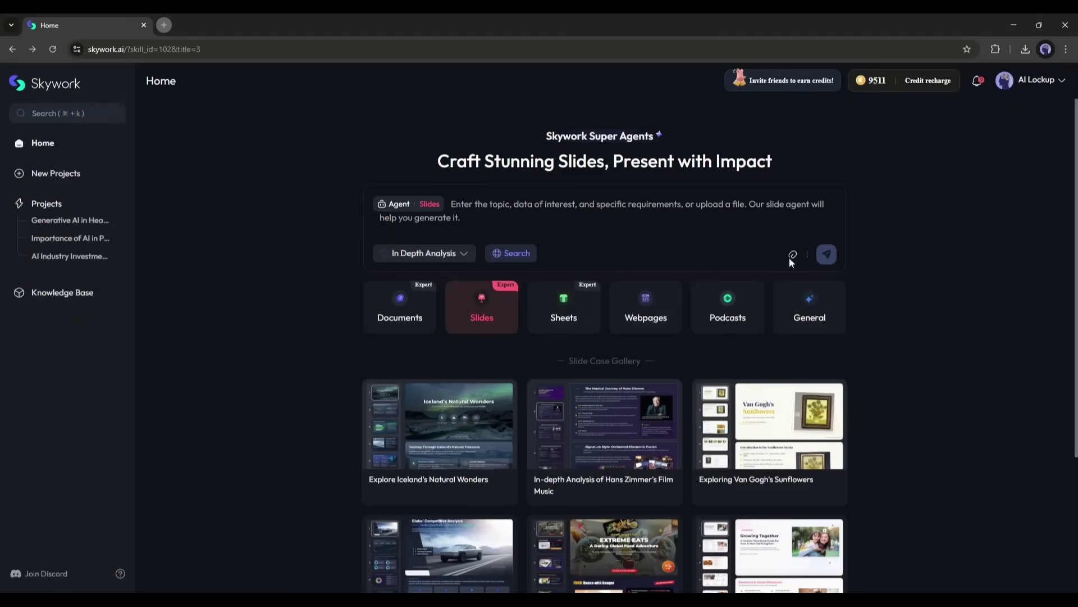
click(544, 313)
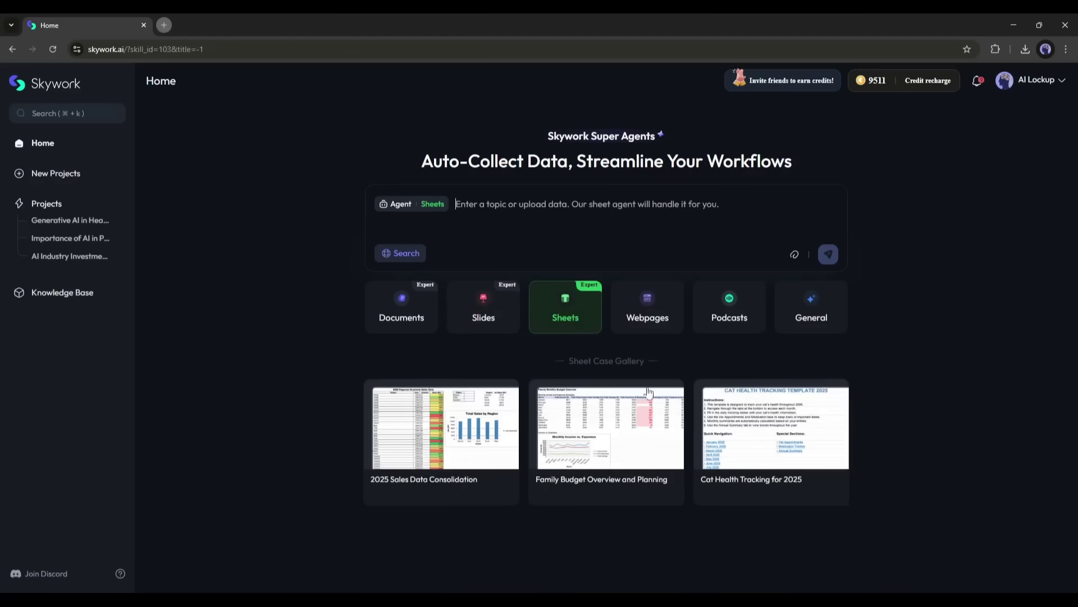
click(805, 313)
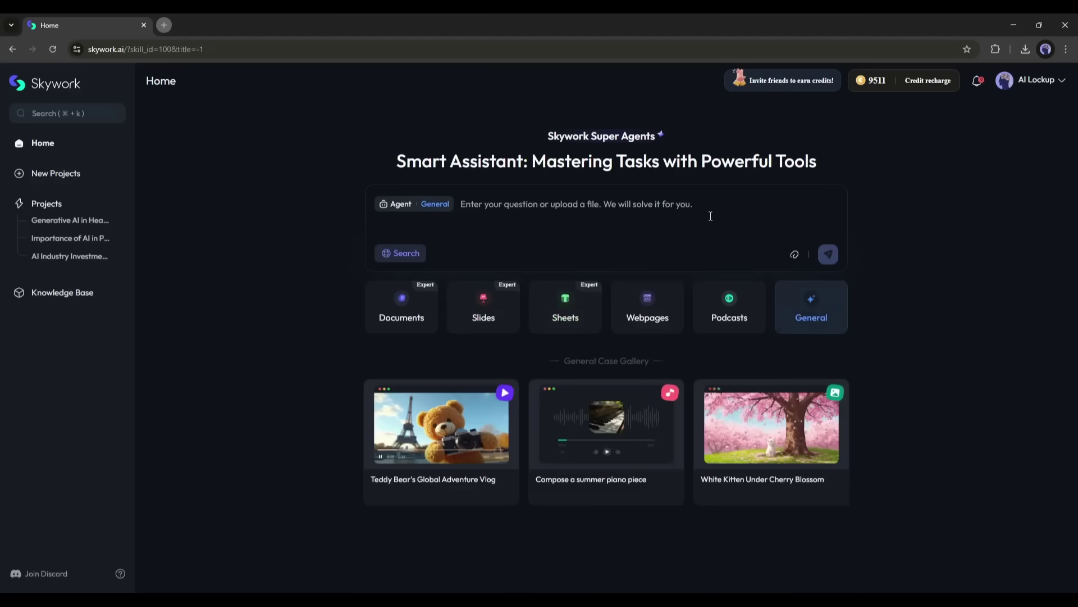
click(552, 301)
click(526, 218)
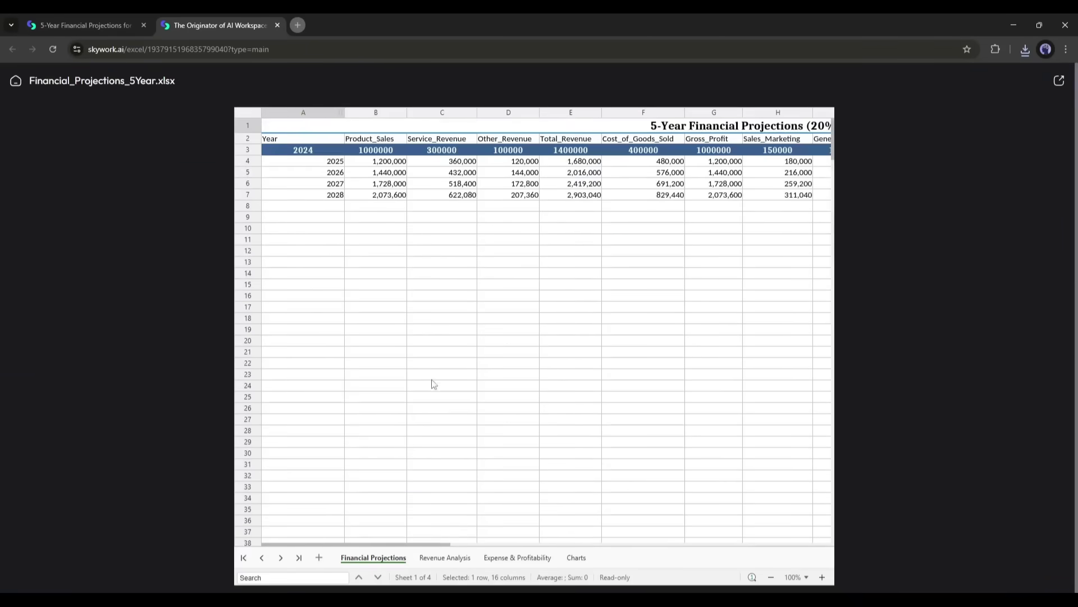
Browse the Revenue Analysis, Expense & Profitability and Charts sheets of Financial_Projections_5Year.xlsx.
click(445, 557)
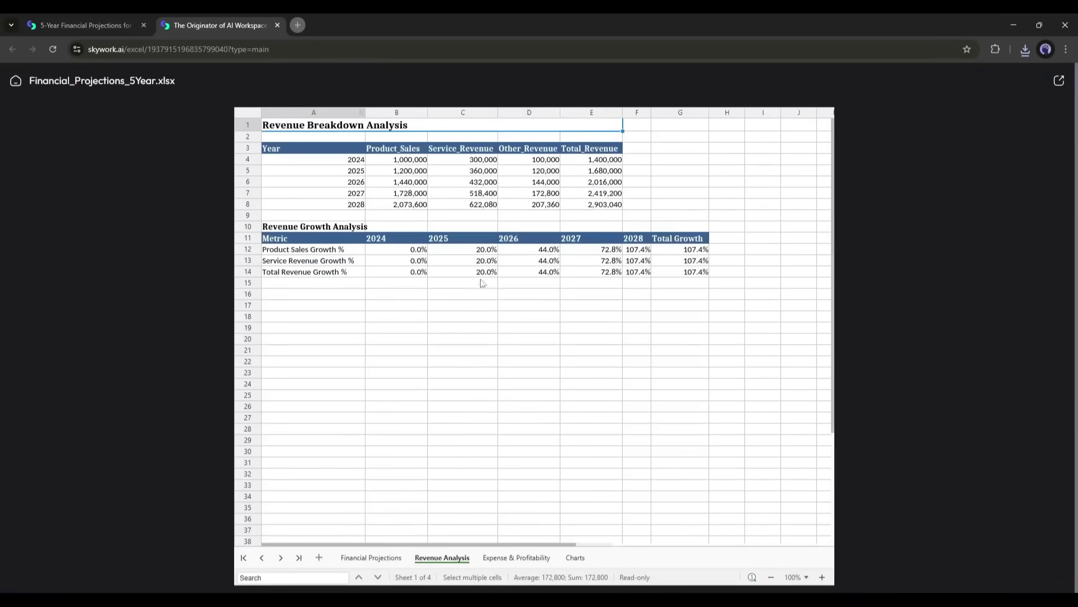
click(494, 557)
click(574, 557)
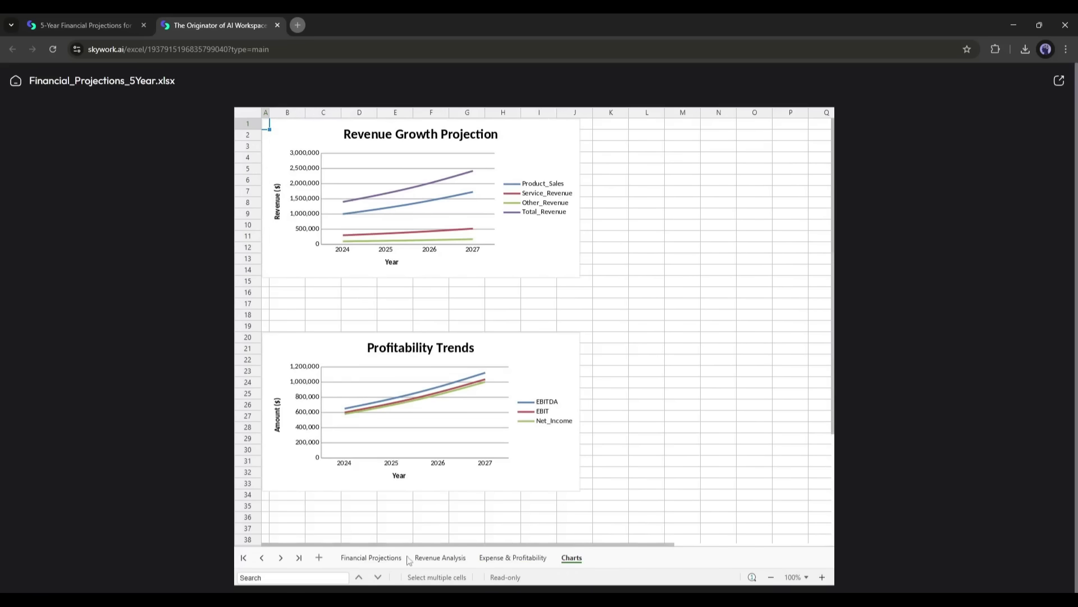
drag(391, 544, 337, 545)
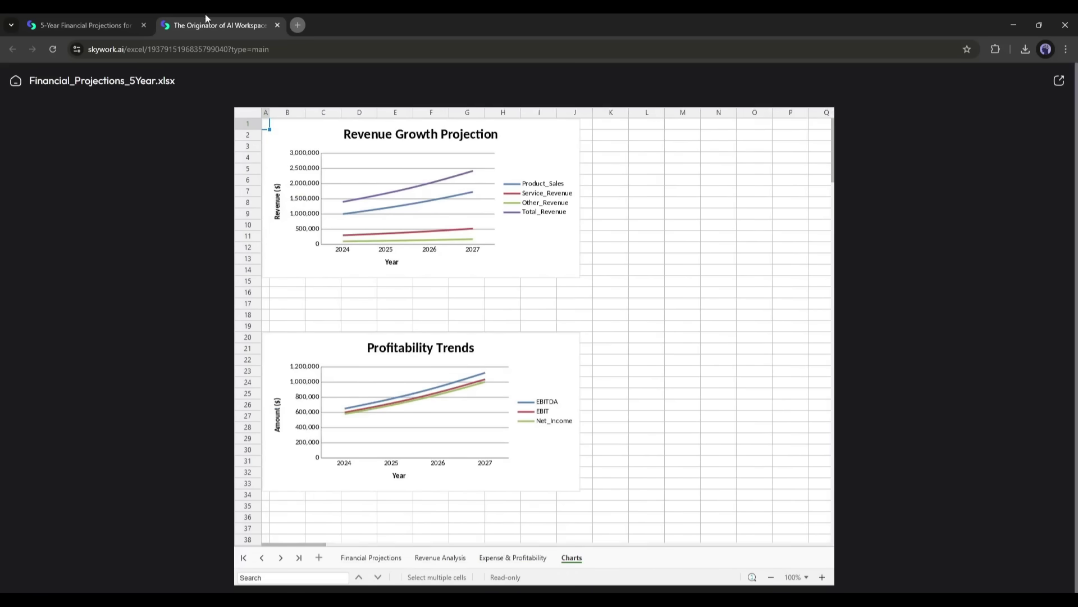
scroll(458, 390, down, 5)
scroll(441, 405, up, 5)
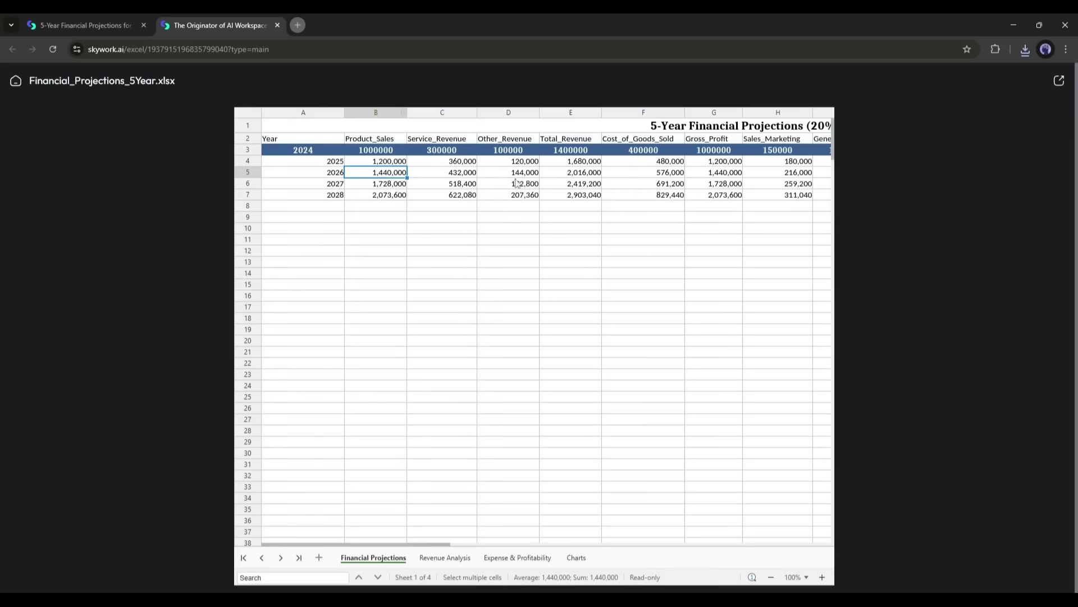
Revisit each sheet including the two line charts, then return to the SaaS projections project.
click(440, 558)
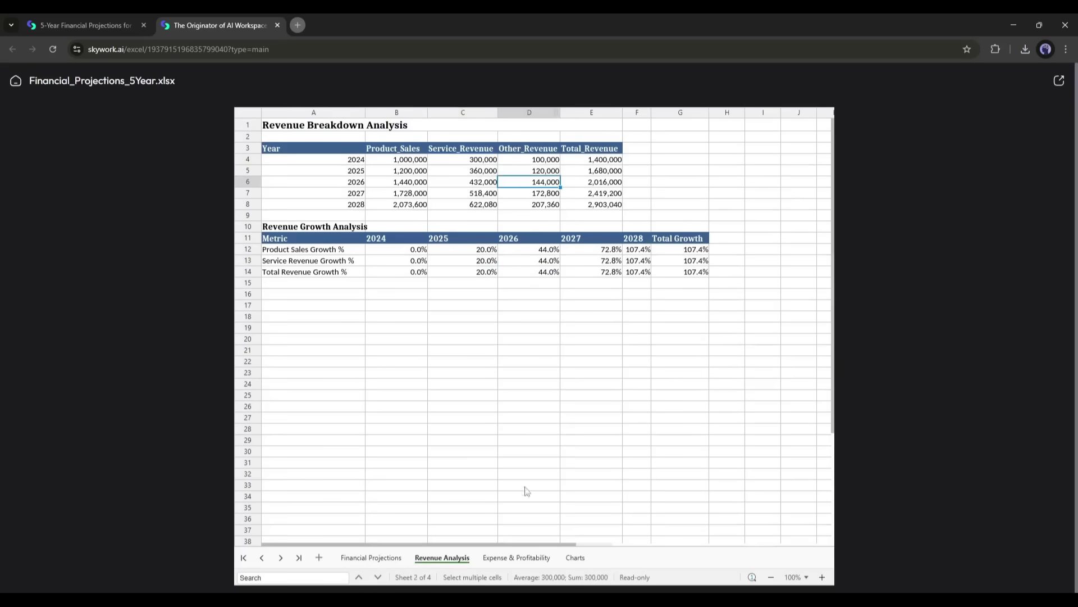
click(493, 558)
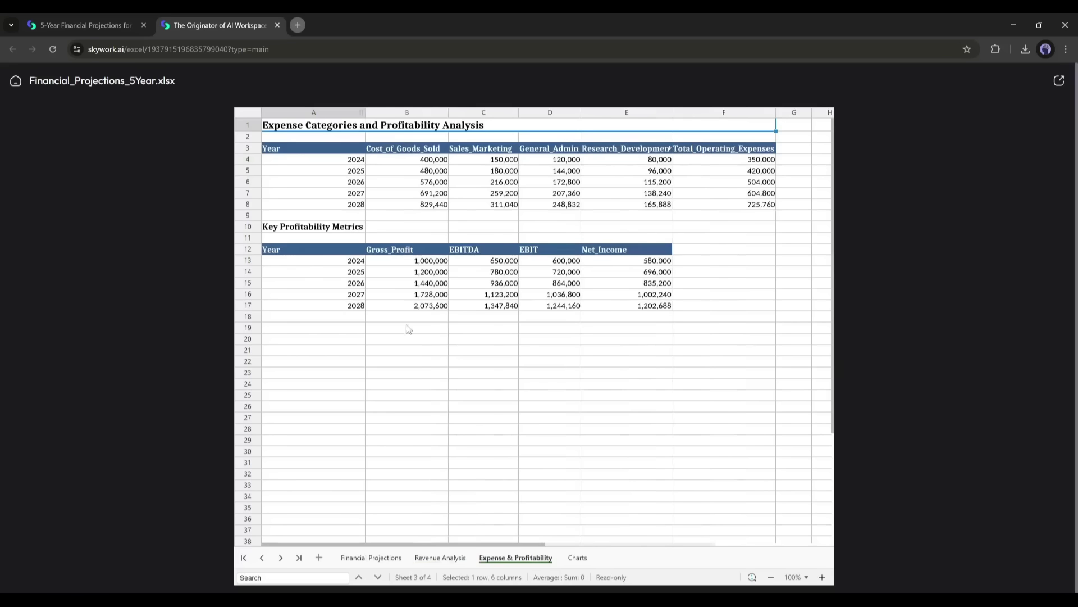
click(578, 559)
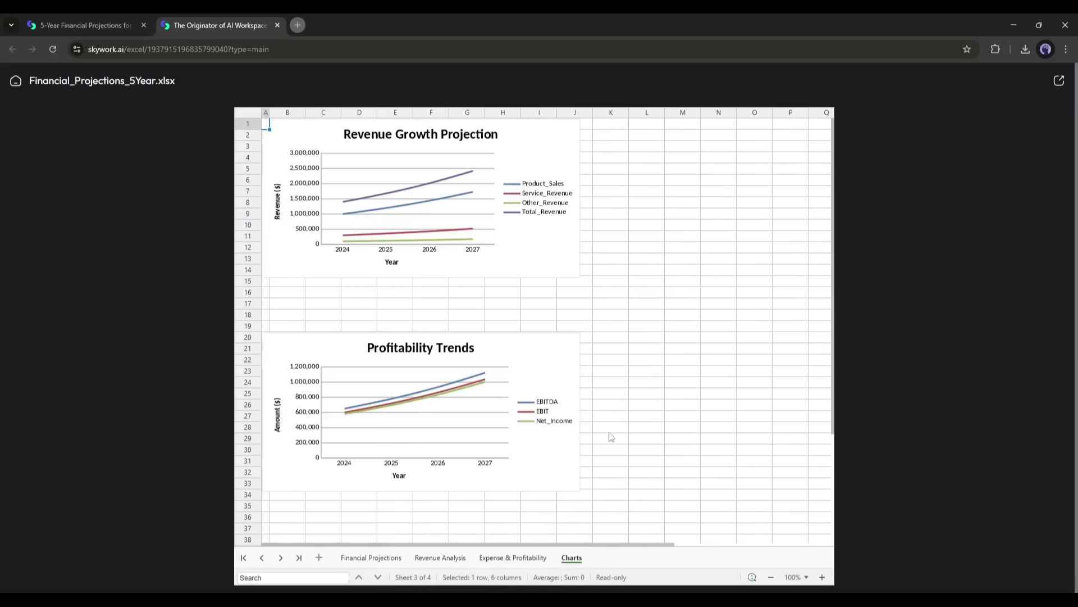
click(105, 19)
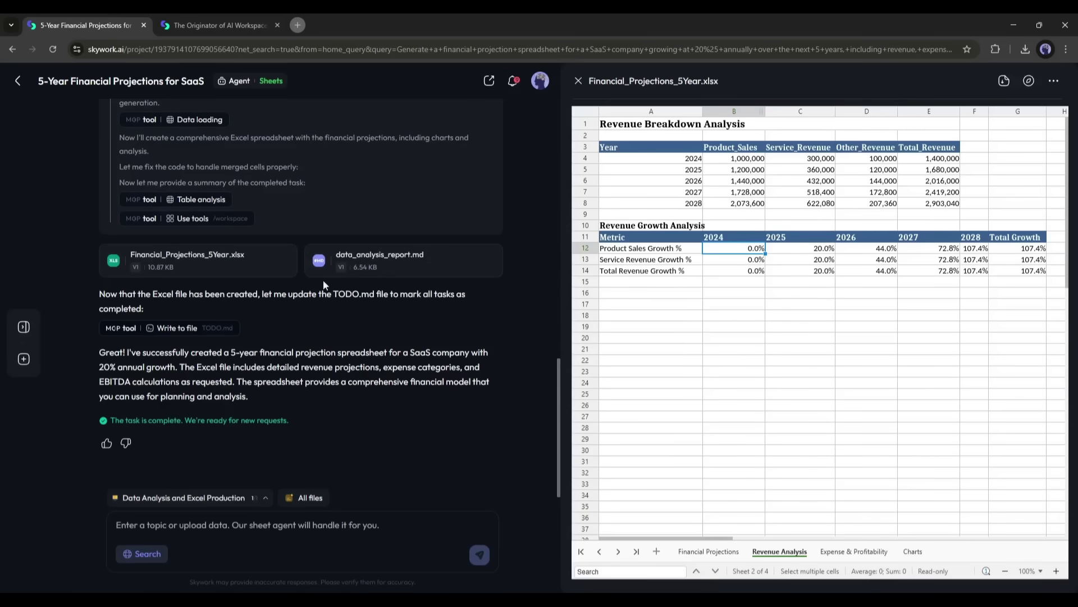
scroll(324, 284, up, 15)
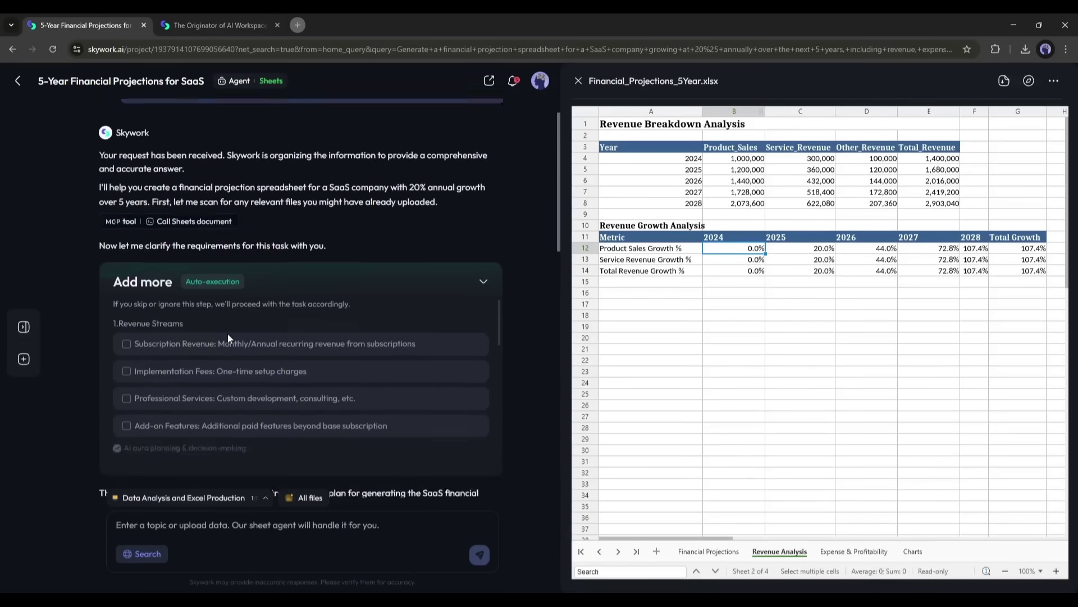
scroll(228, 337, down, 15)
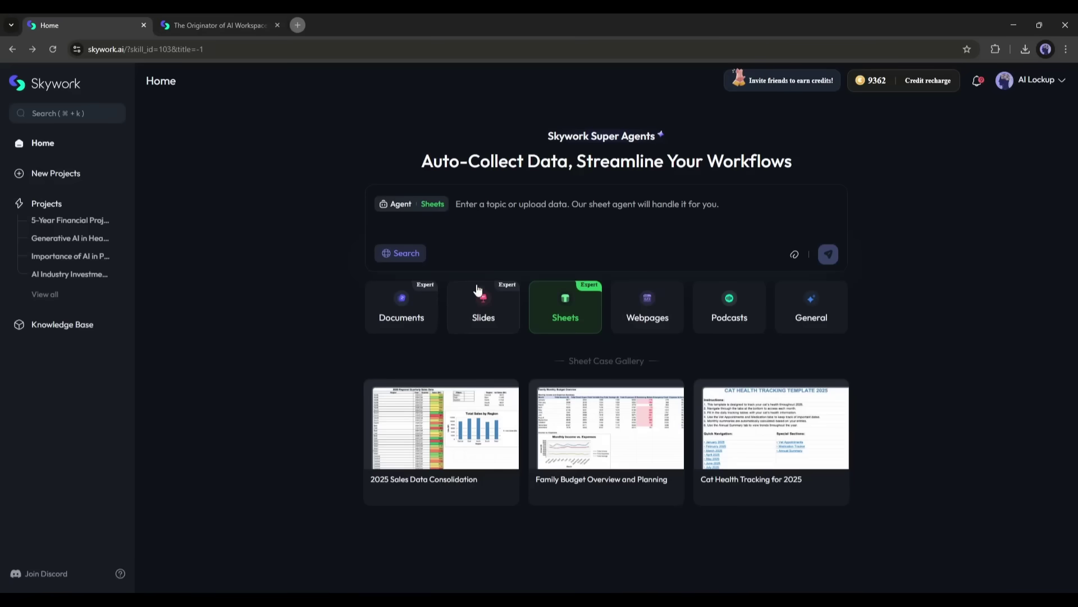
Select the General agent and paste the Kyoto itinerary request into the prompt box.
click(812, 308)
text(Plan a 3-day travel itinerary to Kyoto for a solo traveler interested in food, photography, and cultural experiences)
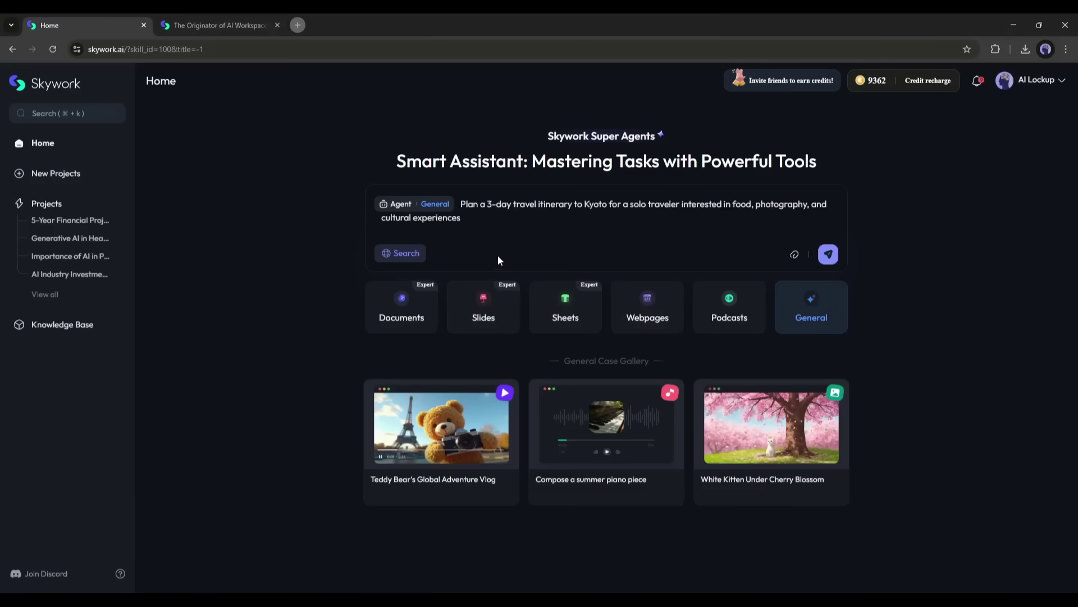
drag(465, 204, 535, 206)
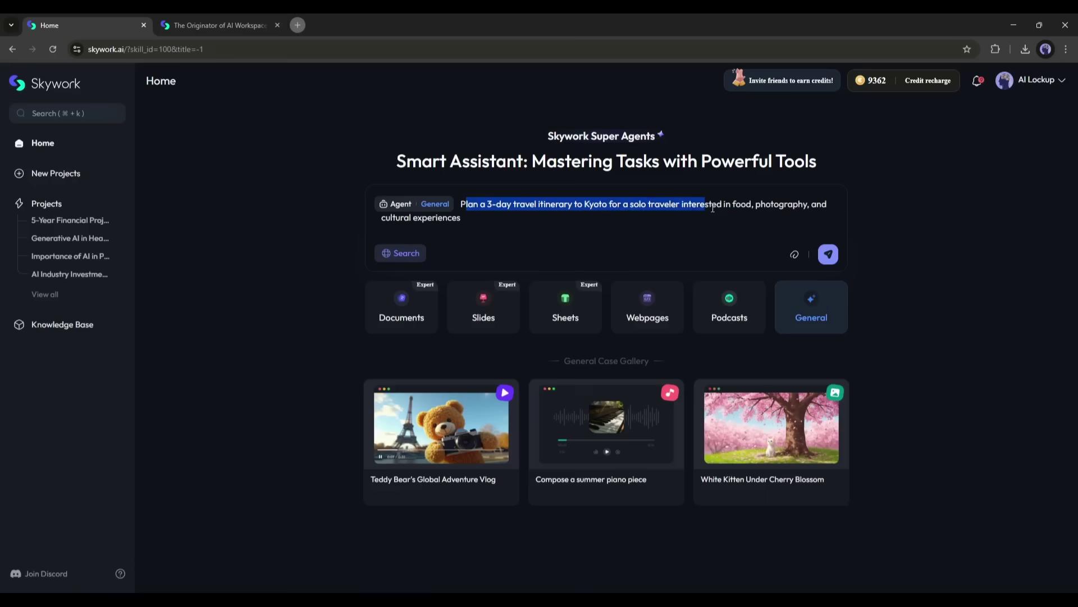
drag(837, 206, 484, 219)
click(471, 223)
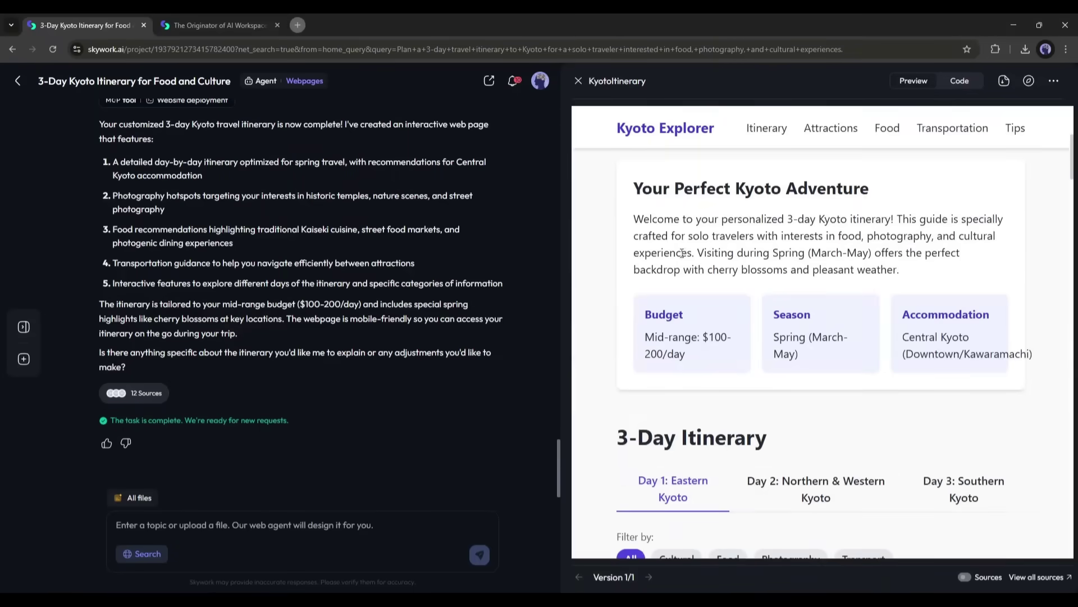
Scroll the Kyoto Explorer itinerary webpage down to Travel Tips and back up toward the title banner.
scroll(920, 329, down, 15)
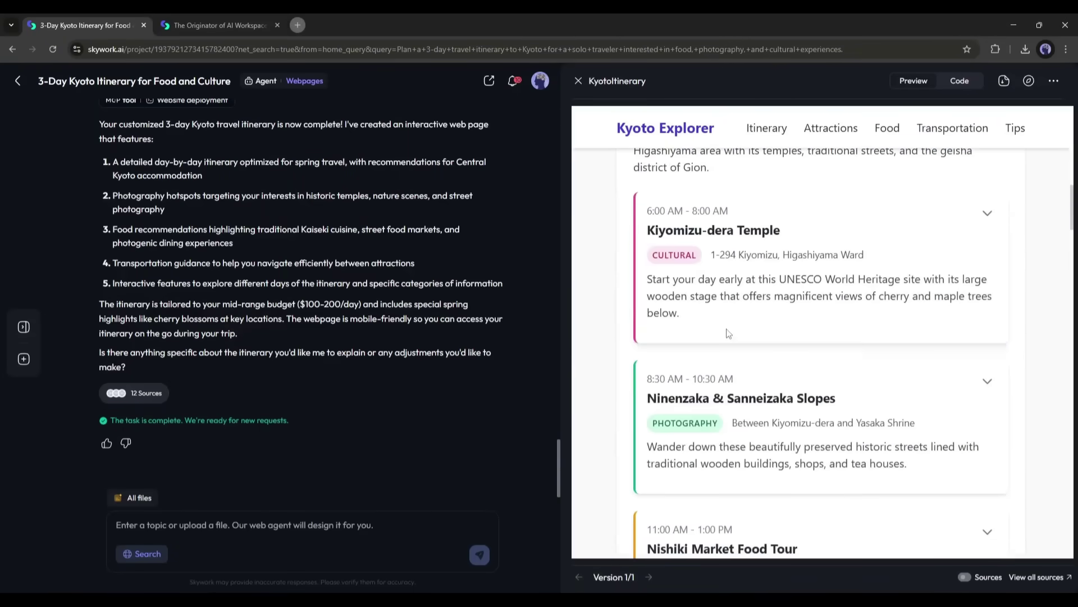
scroll(728, 333, down, 12)
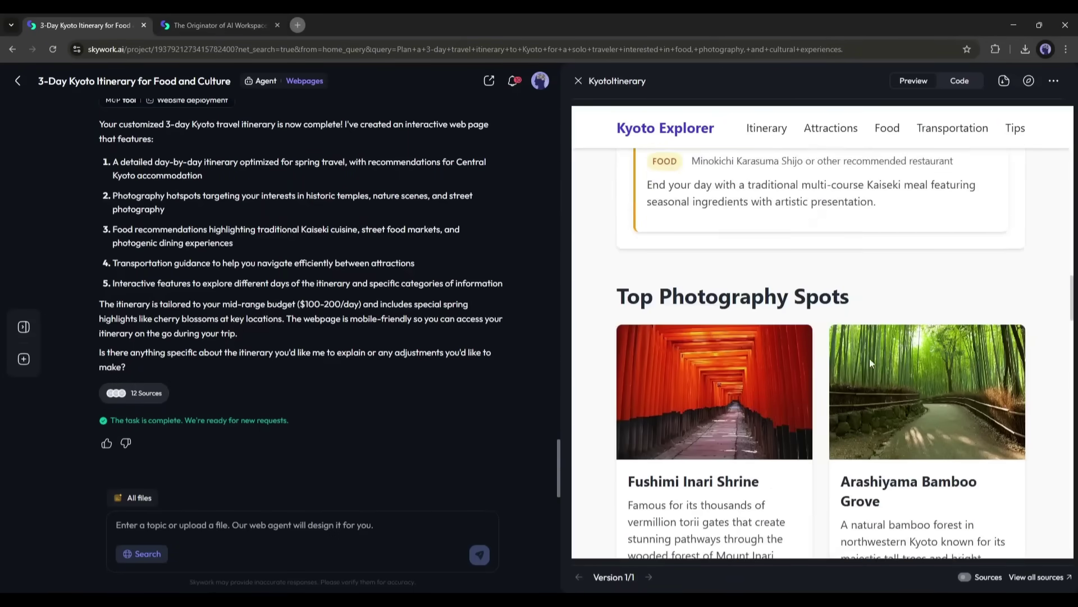
scroll(853, 360, down, 12)
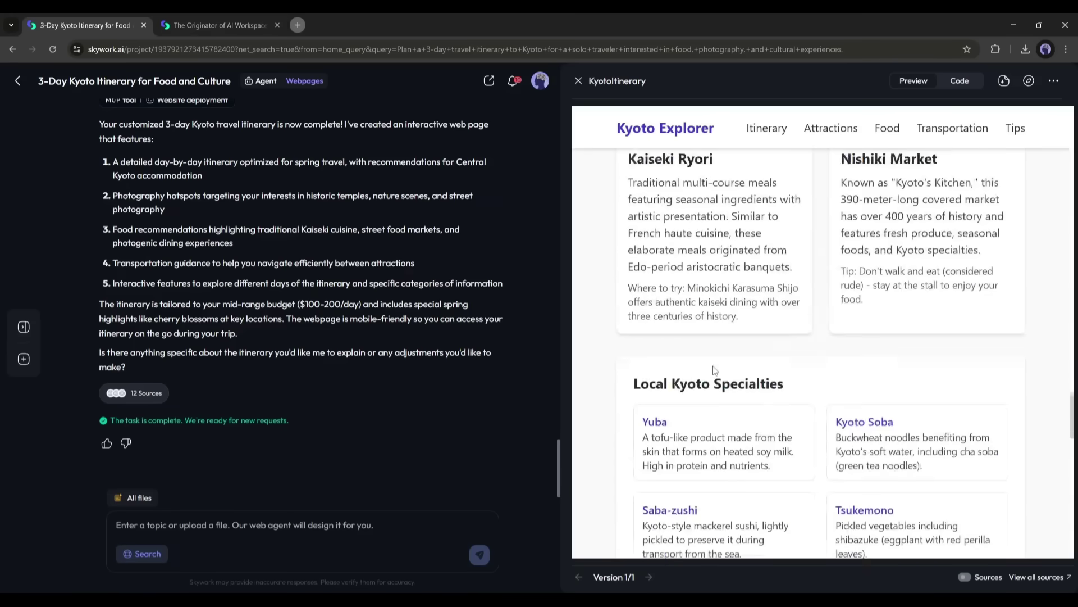
scroll(746, 351, down, 15)
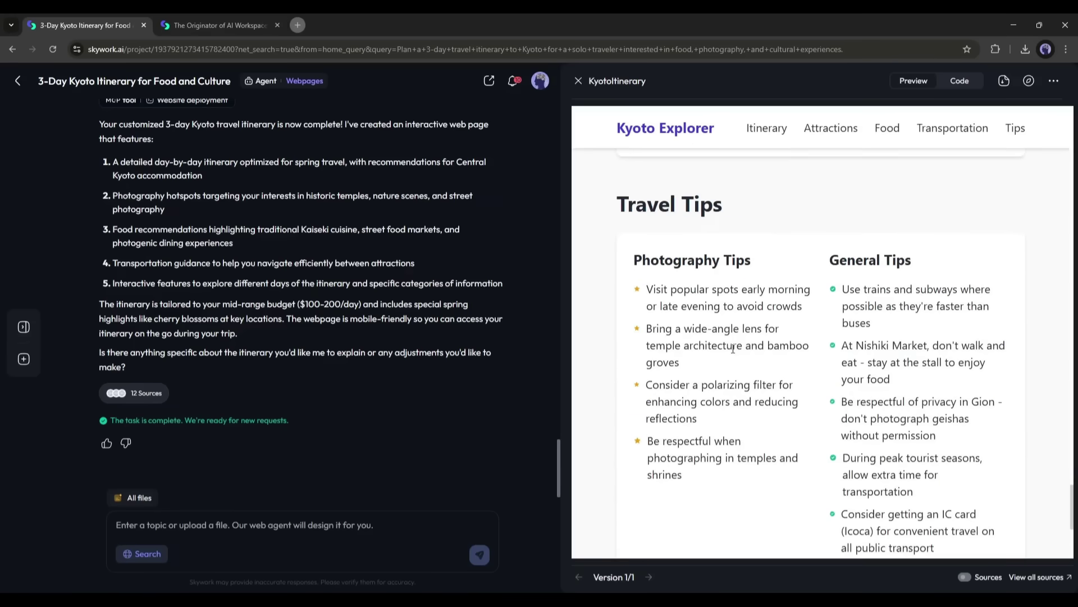
scroll(816, 402, up, 20)
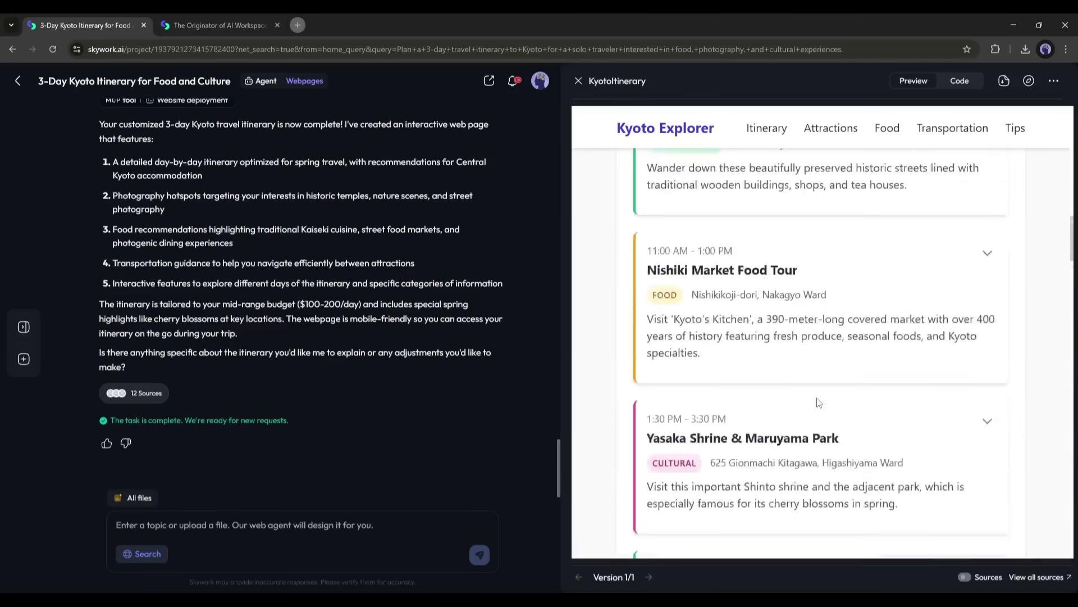
scroll(814, 400, up, 4)
scroll(706, 344, down, 5)
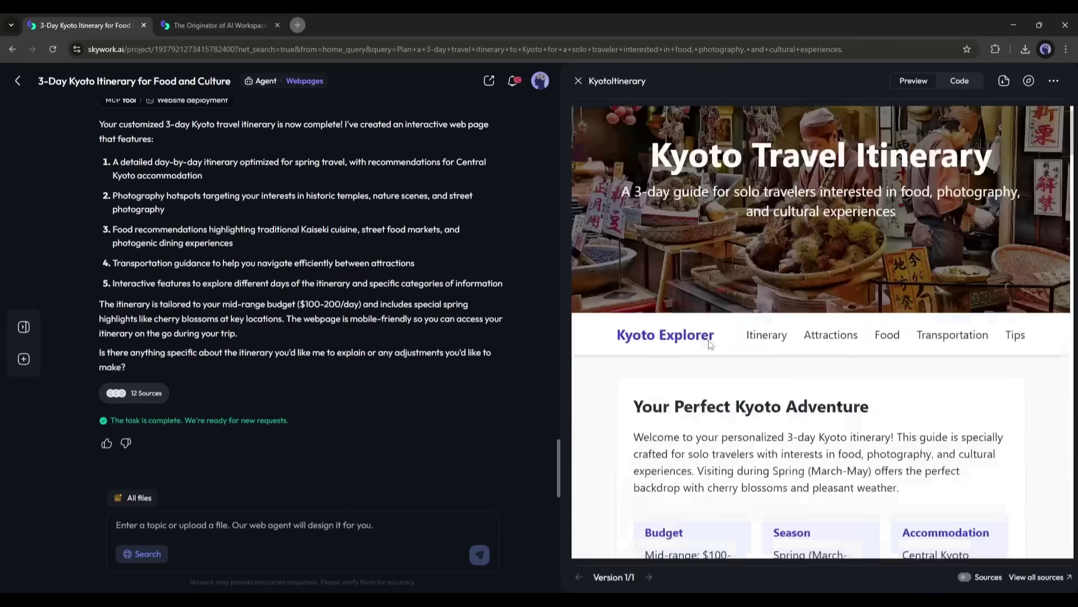
scroll(923, 330, down, 15)
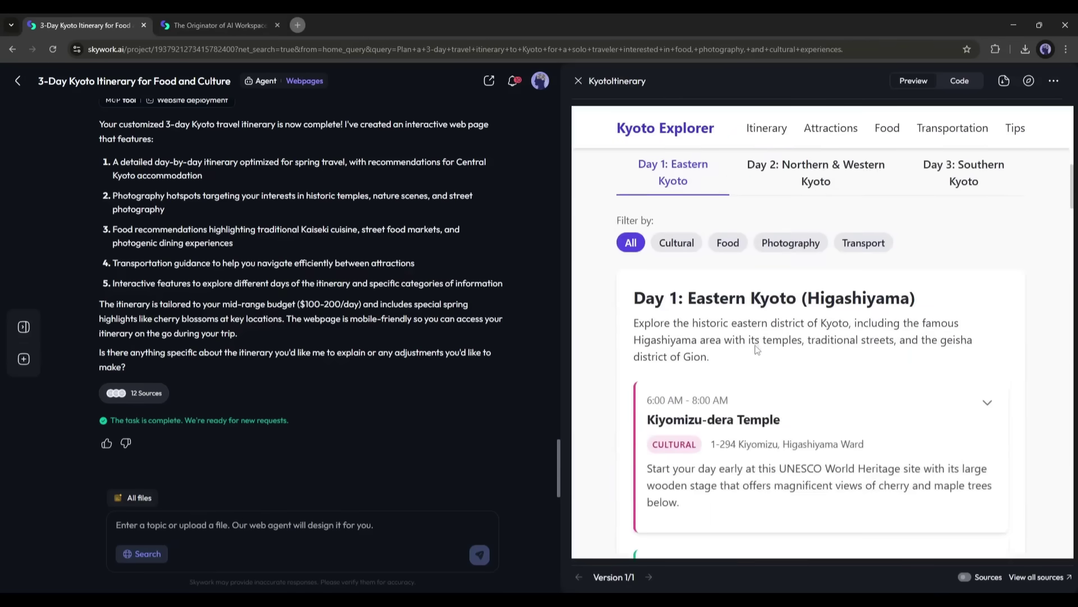
scroll(728, 334, down, 10)
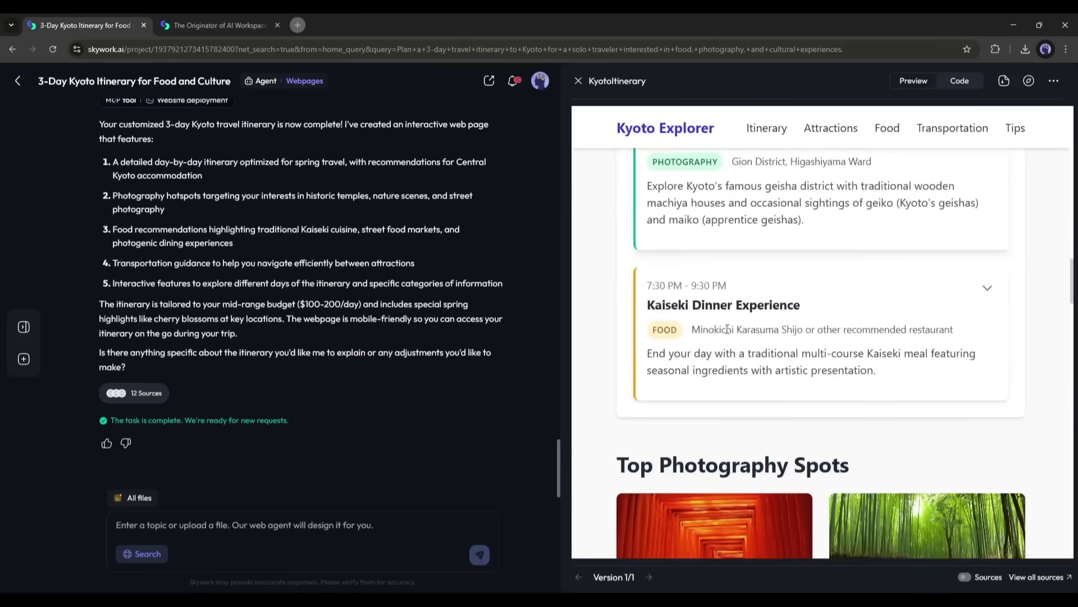
scroll(868, 360, down, 12)
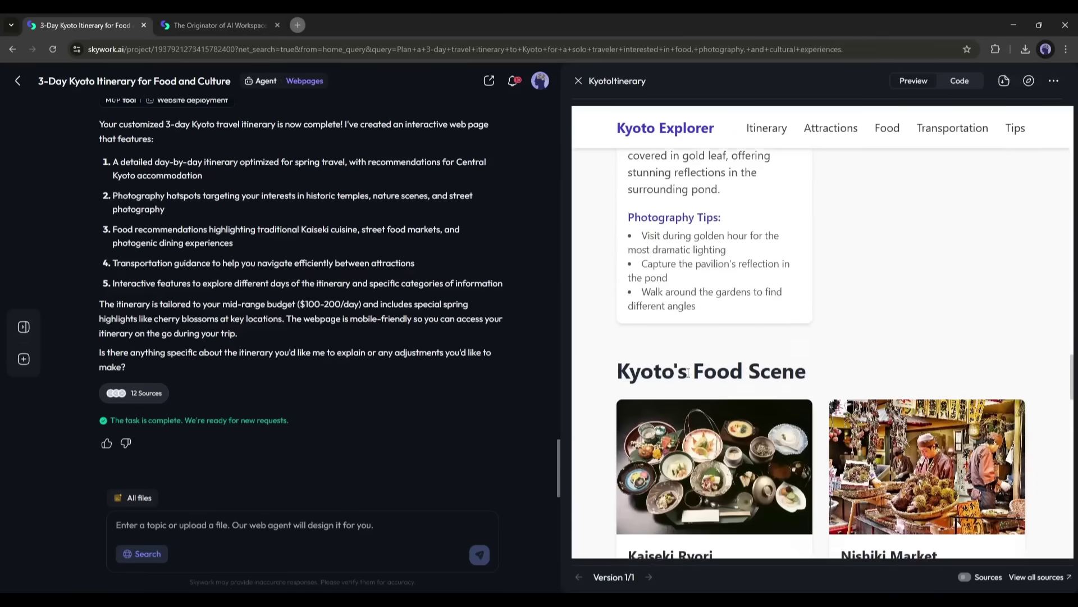
scroll(742, 351, down, 15)
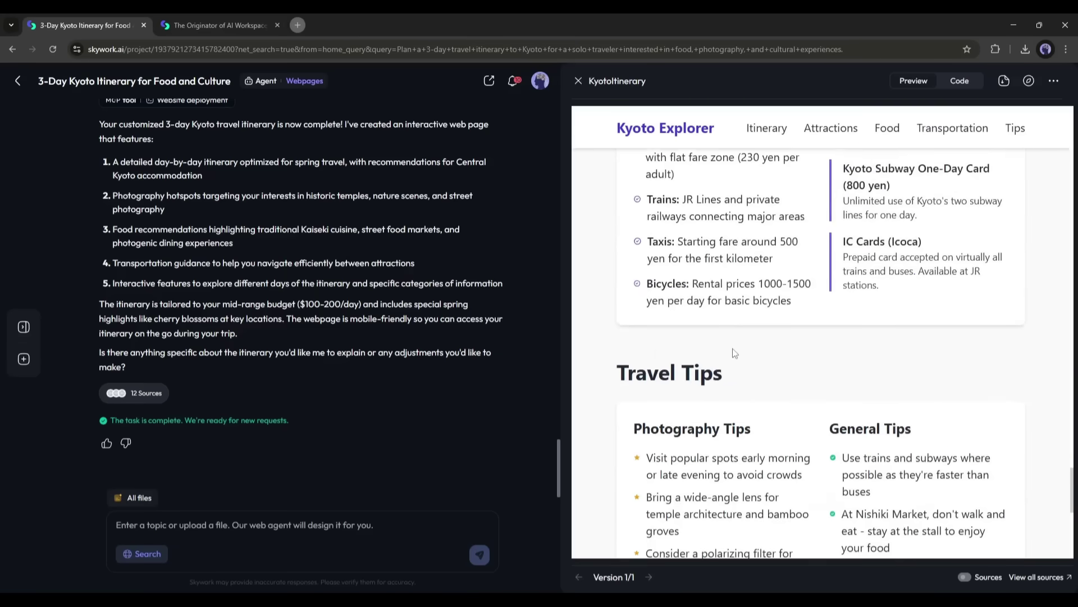
scroll(815, 402, up, 20)
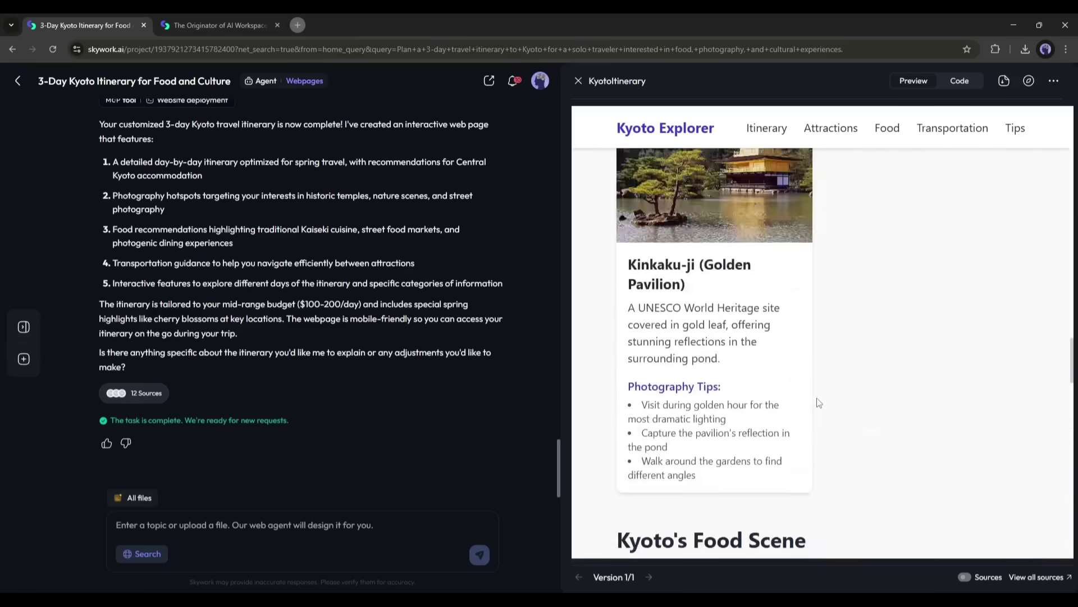
scroll(818, 402, up, 5)
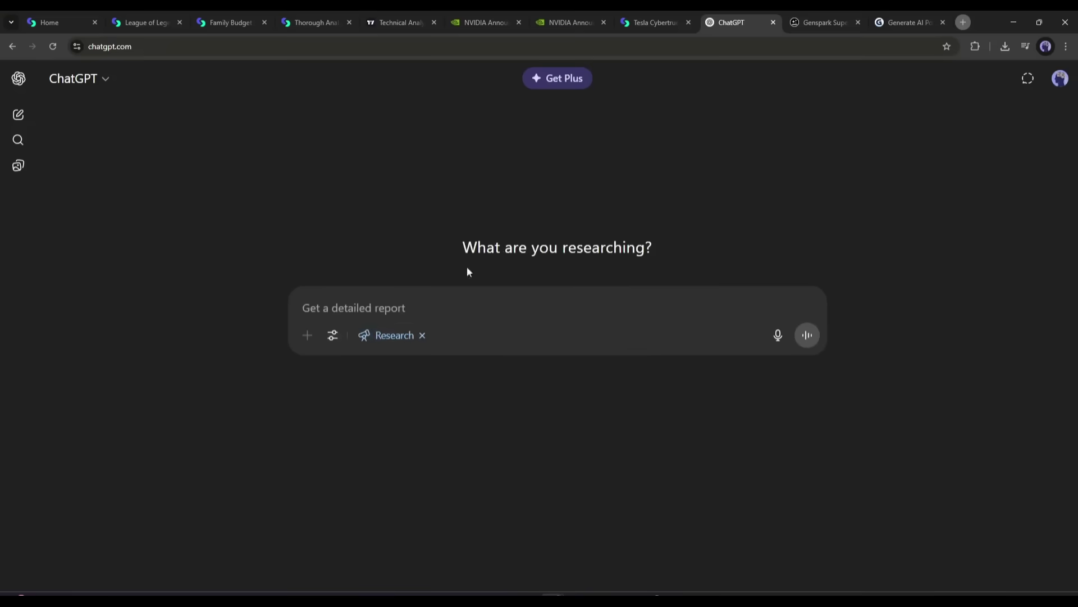
Browse the open project tabs and bring up the NVIDIA Stock Analysis report.
click(847, 16)
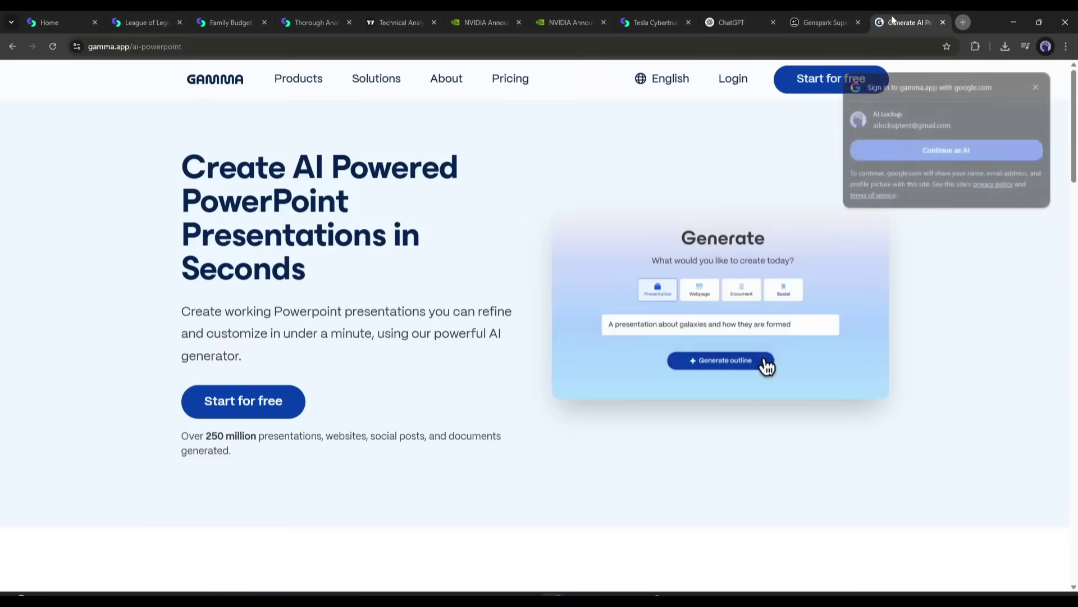
scroll(766, 366, down, 2)
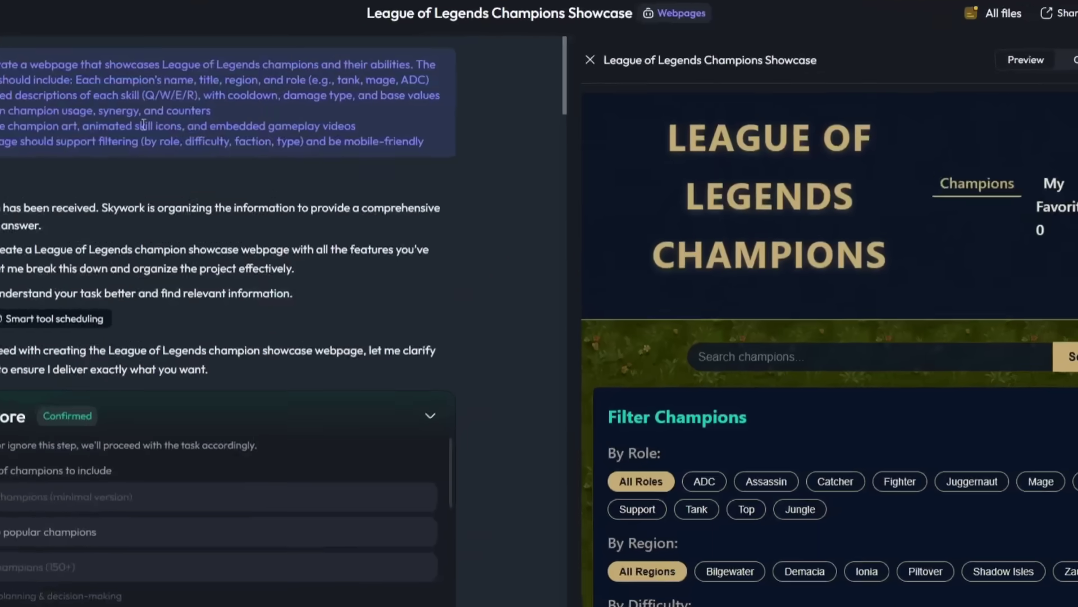
scroll(259, 311, down, 3)
scroll(258, 311, down, 15)
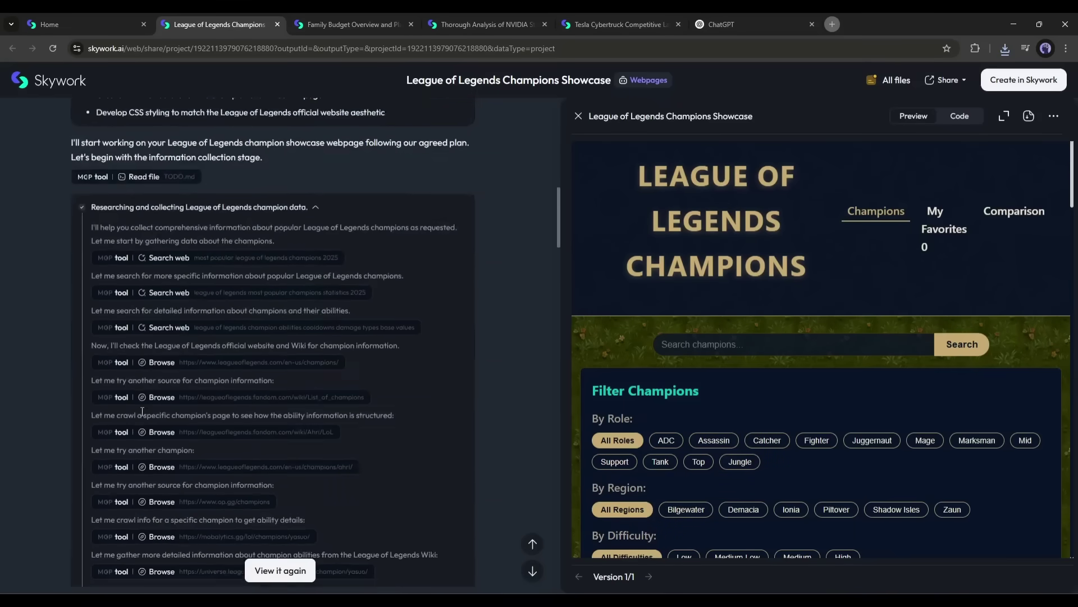
scroll(244, 388, down, 15)
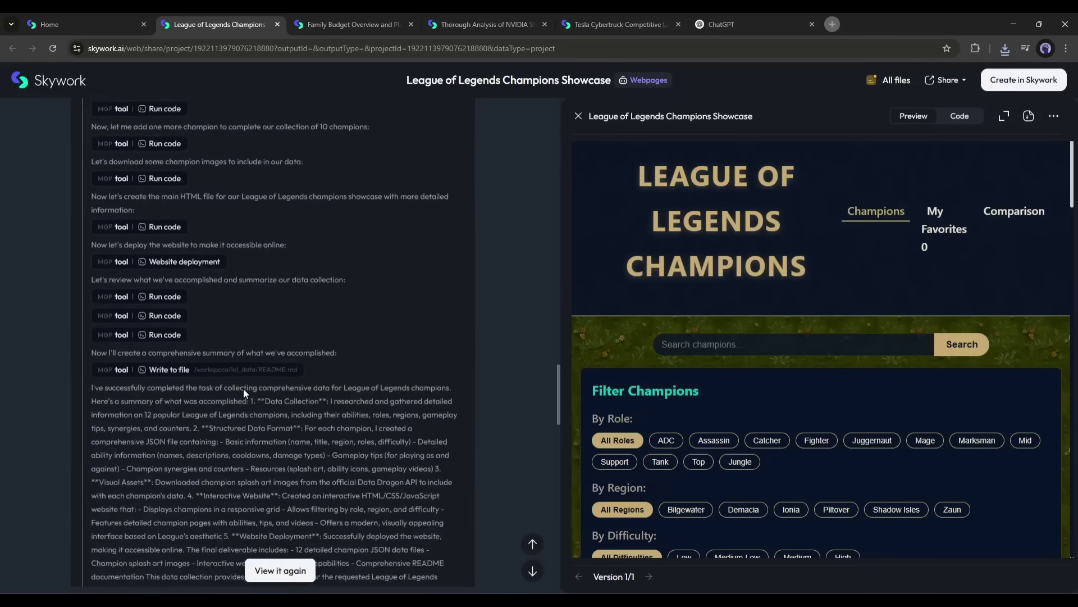
scroll(244, 394, down, 5)
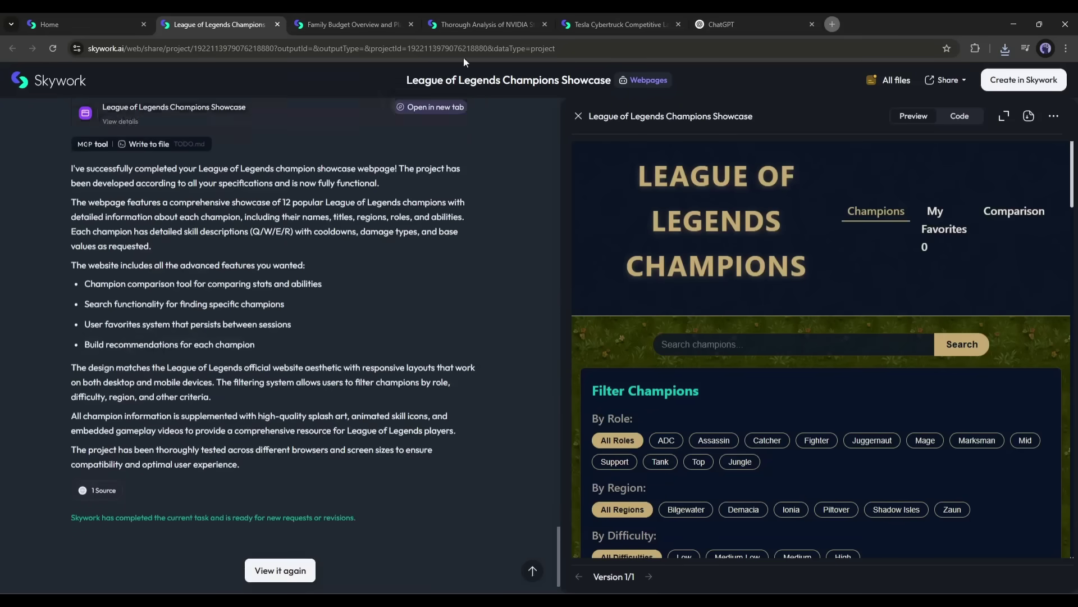
click(523, 24)
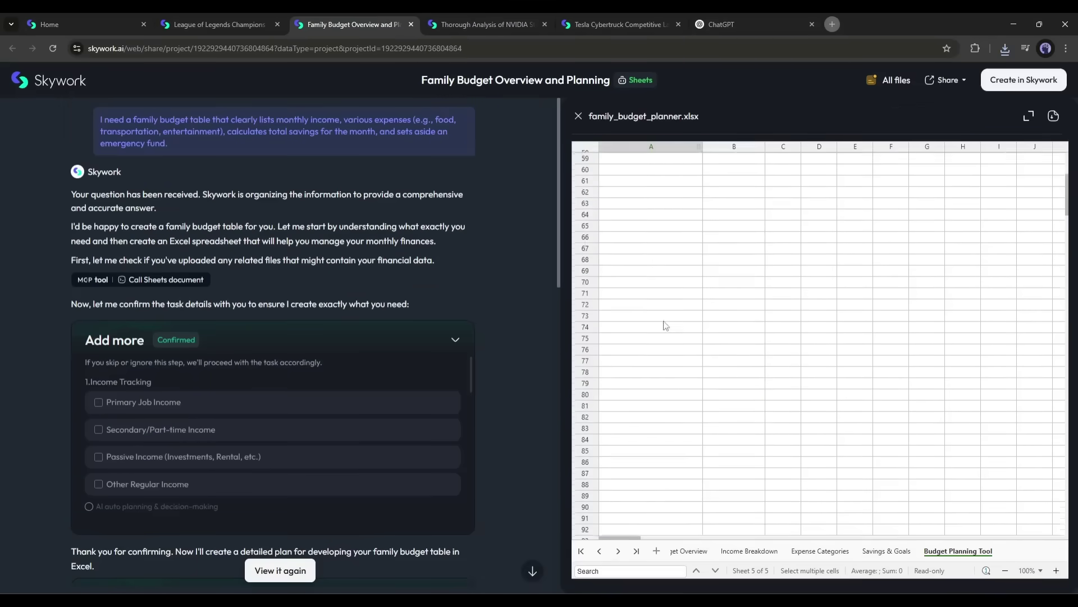
click(750, 551)
click(810, 553)
click(891, 551)
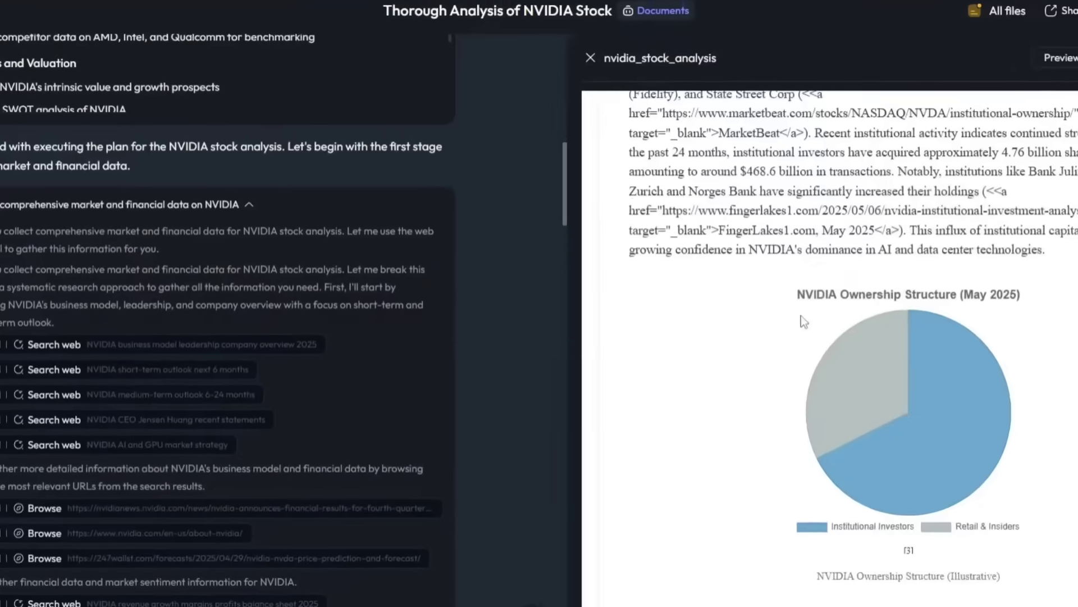
Open the cited NVIDIA news releases and Q1 FY25 Report sources, then scroll to the Q1 summary table.
scroll(720, 360, down, 10)
scroll(720, 360, up, 2)
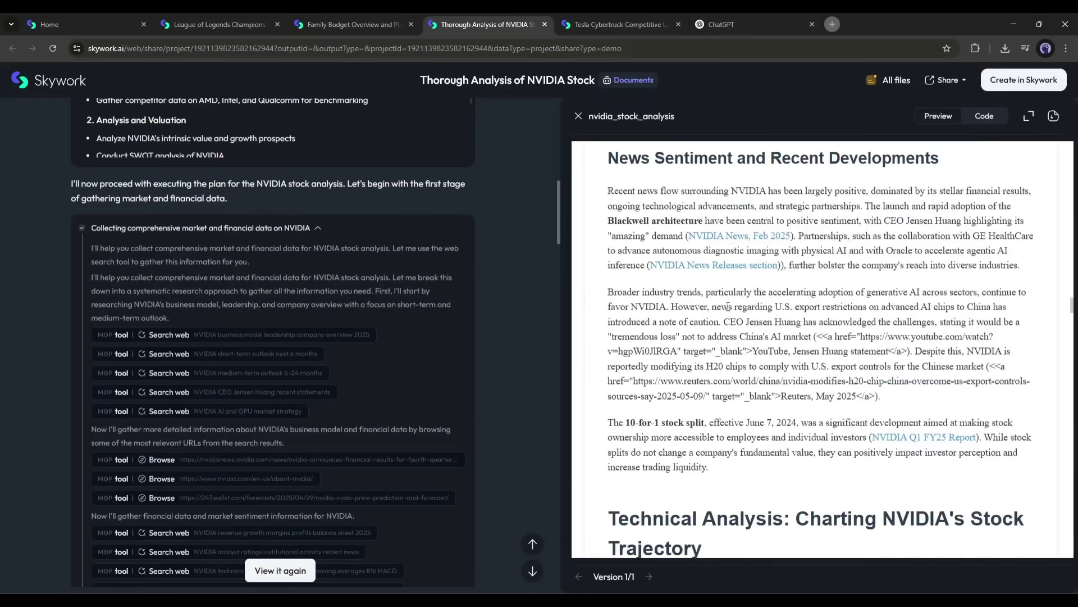
click(692, 267)
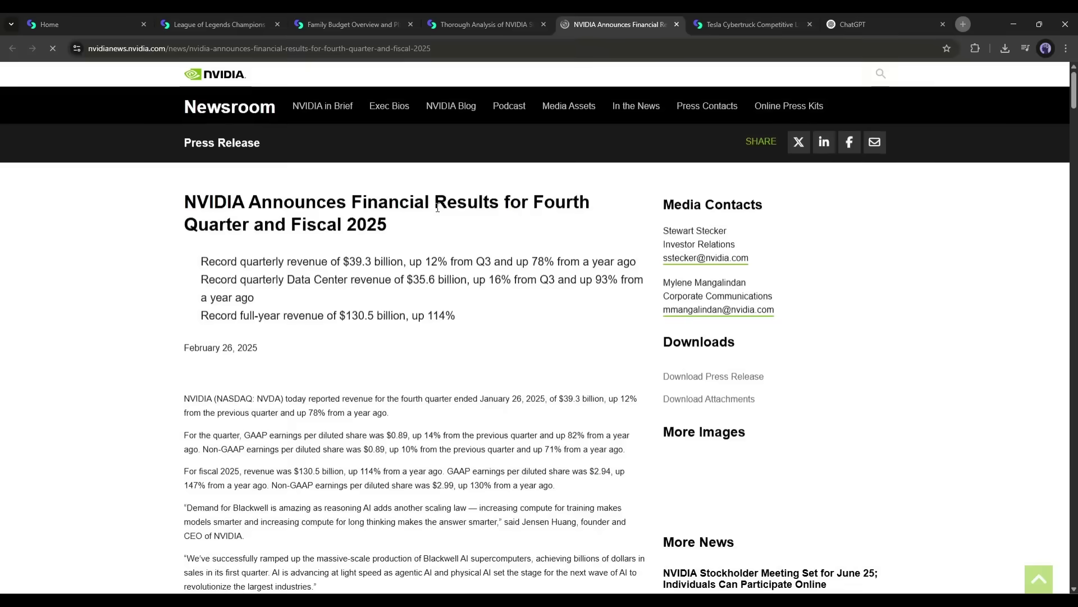
scroll(539, 337, down, 5)
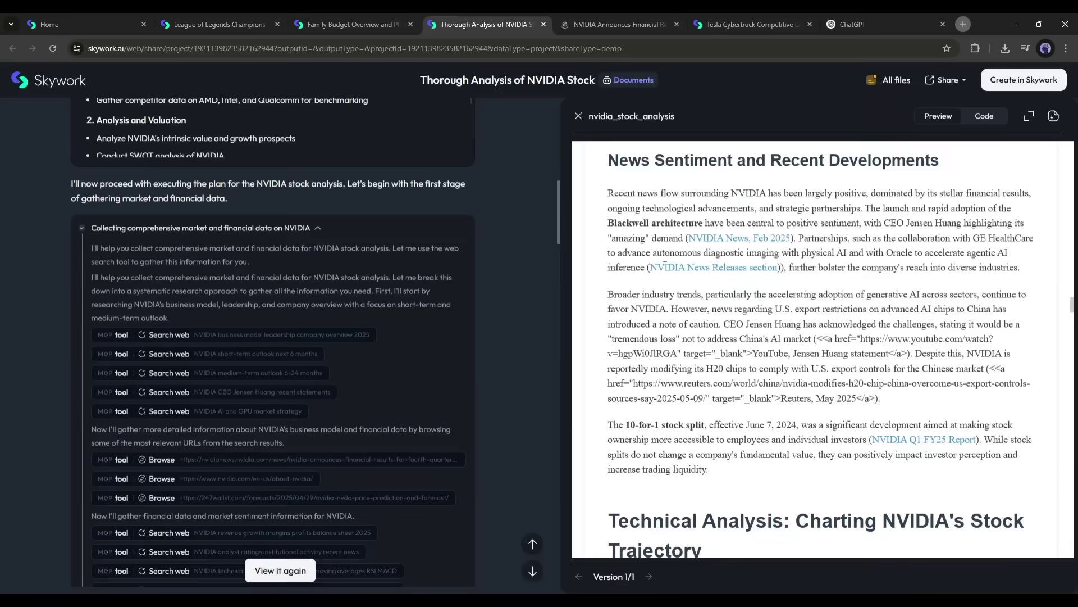
scroll(832, 314, down, 4)
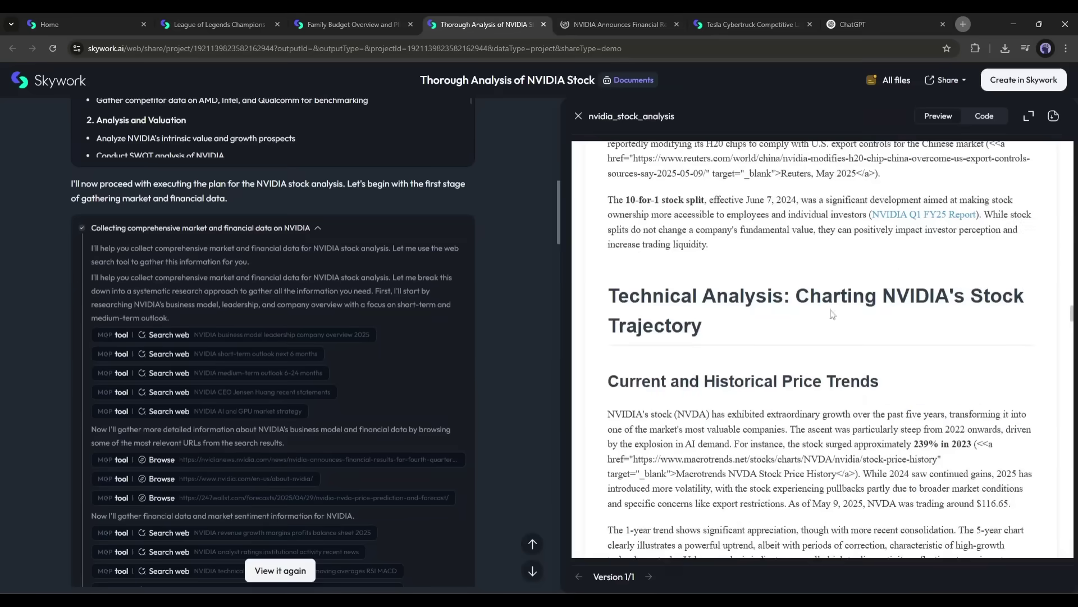
click(913, 221)
scroll(393, 266, down, 10)
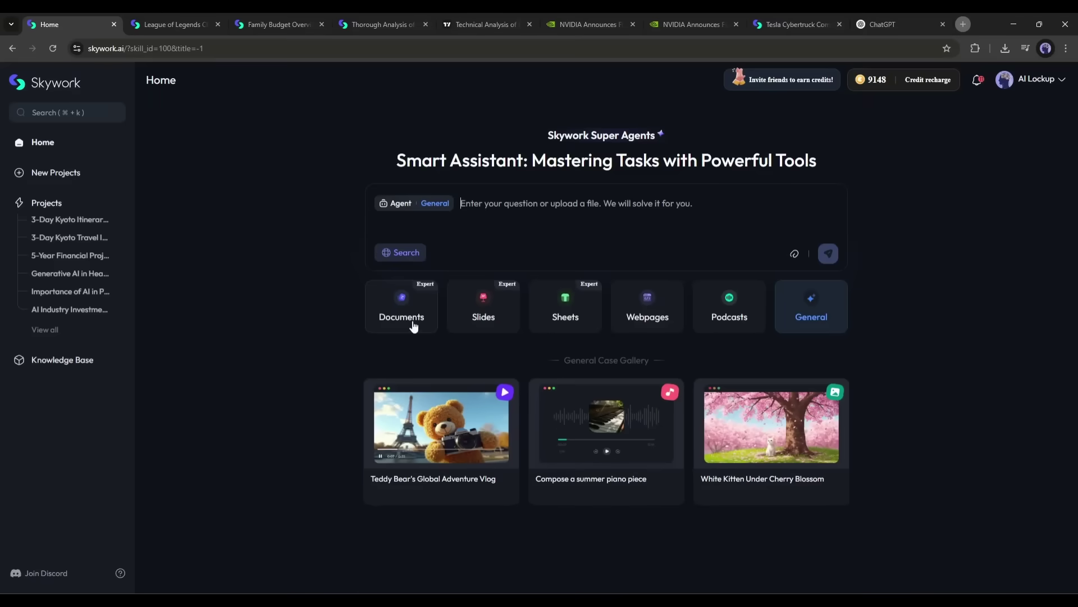
Cycle through the Documents, Slides, Sheets, Webpages, Podcasts and General agent cards on Home.
click(413, 323)
click(481, 323)
click(646, 323)
click(747, 323)
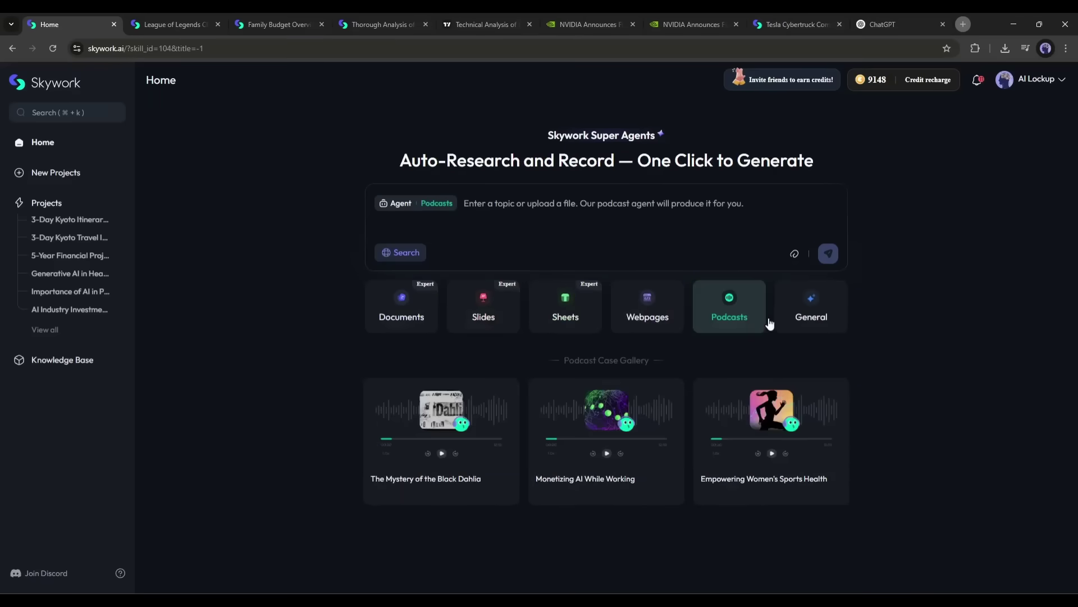
click(776, 317)
click(730, 318)
click(647, 318)
click(566, 318)
click(503, 321)
click(421, 315)
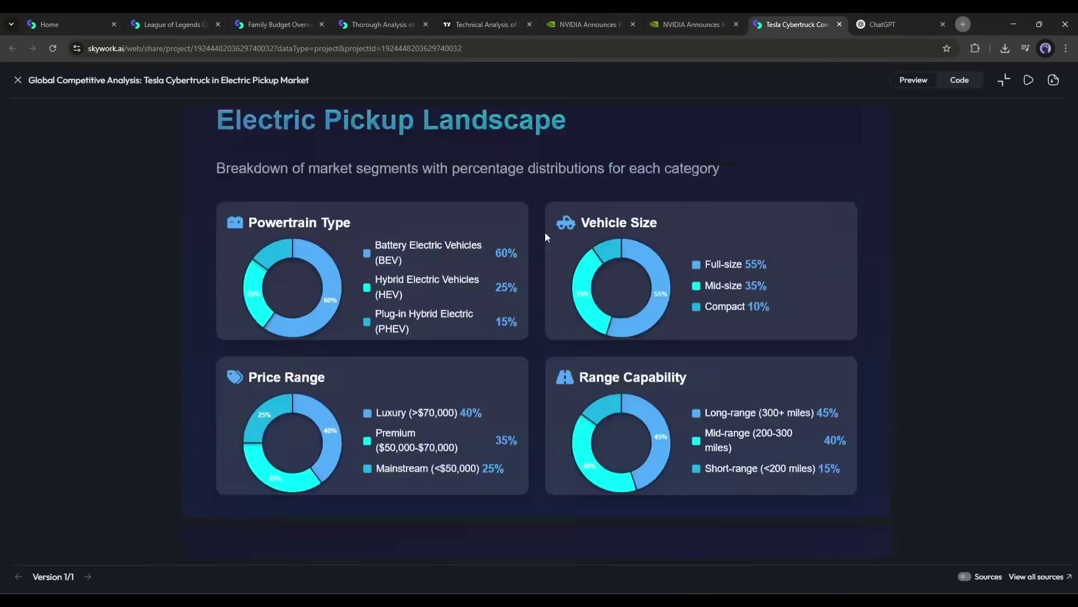
scroll(545, 234, up, 15)
Scroll the Tesla Cybertruck report from the market landscape down to Market Share Evolution.
scroll(545, 233, down, 15)
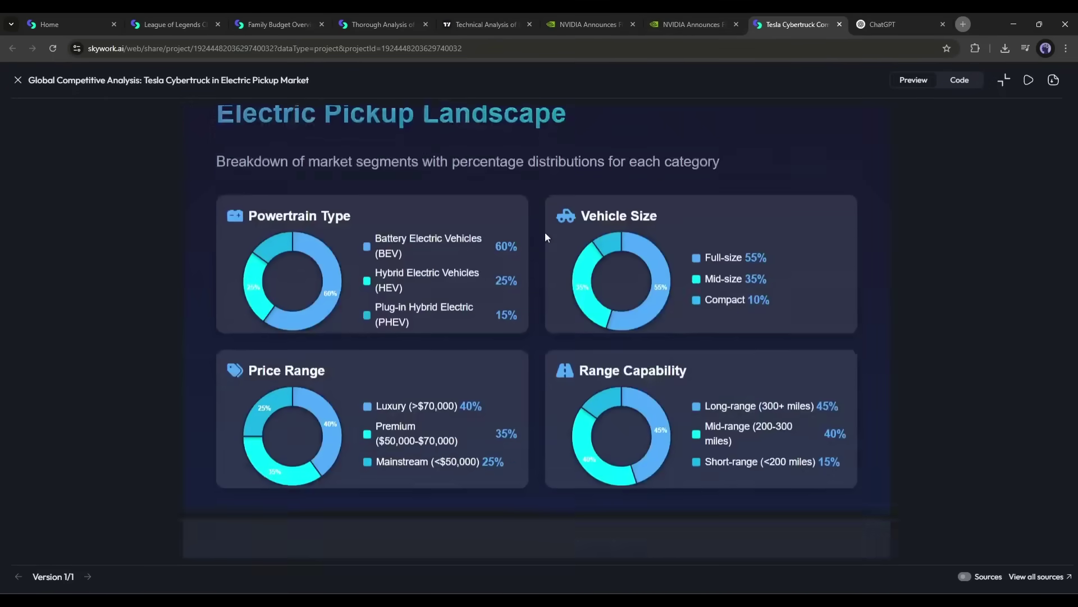
scroll(545, 233, down, 15)
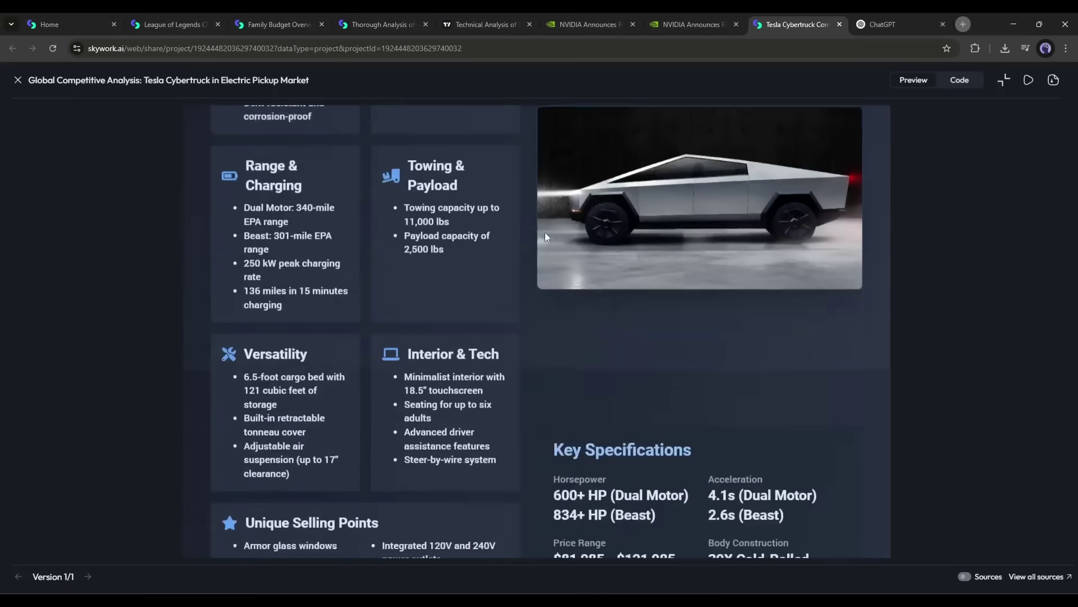
scroll(545, 237, down, 15)
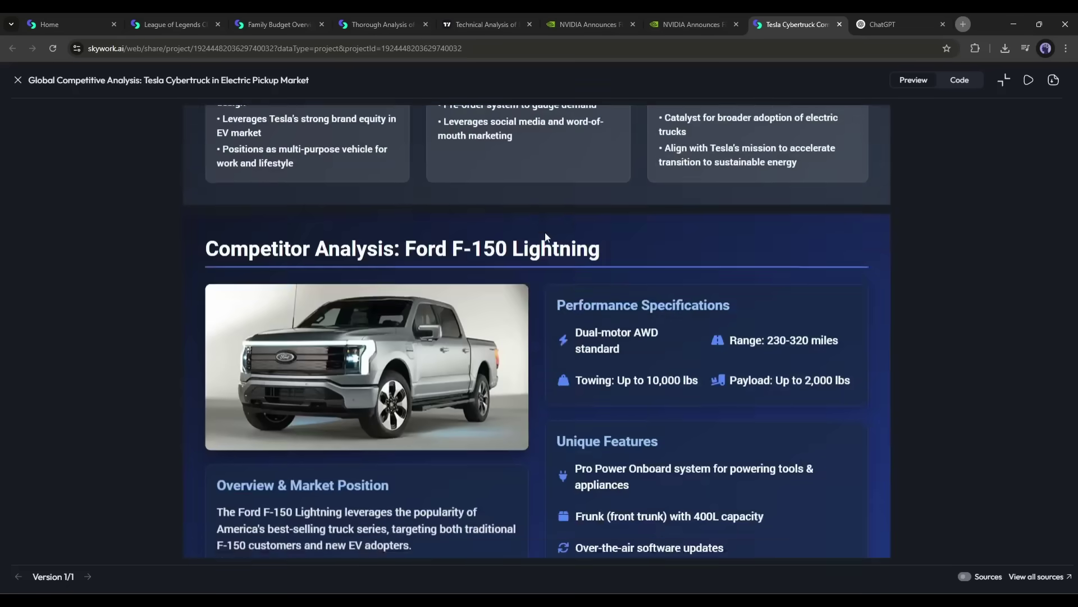
scroll(545, 232, down, 15)
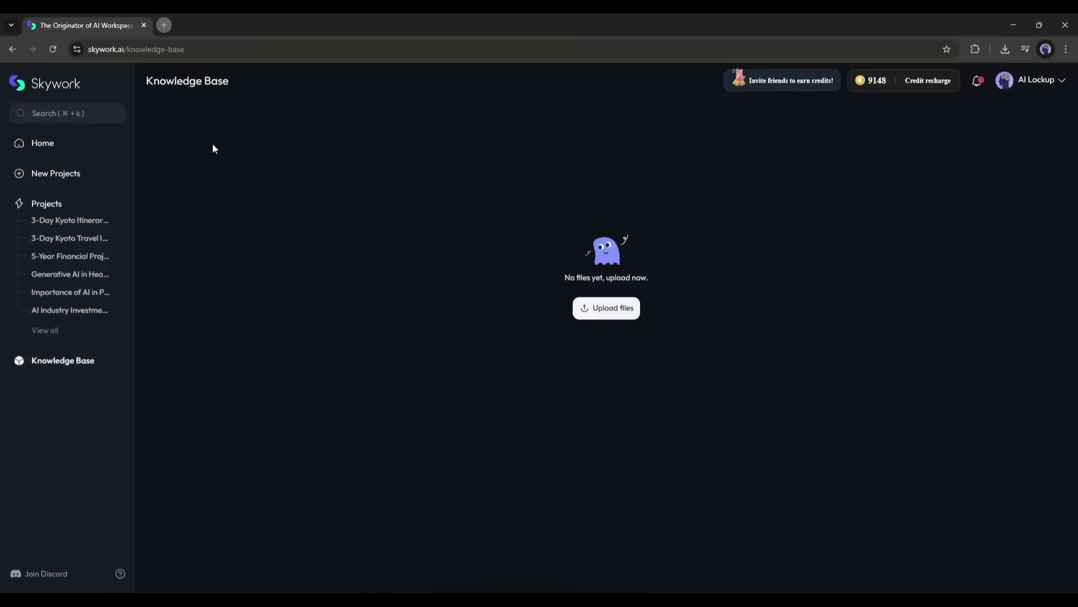
Start a Knowledge Base upload, cancel the local file picker, and choose Google Drive instead.
click(598, 313)
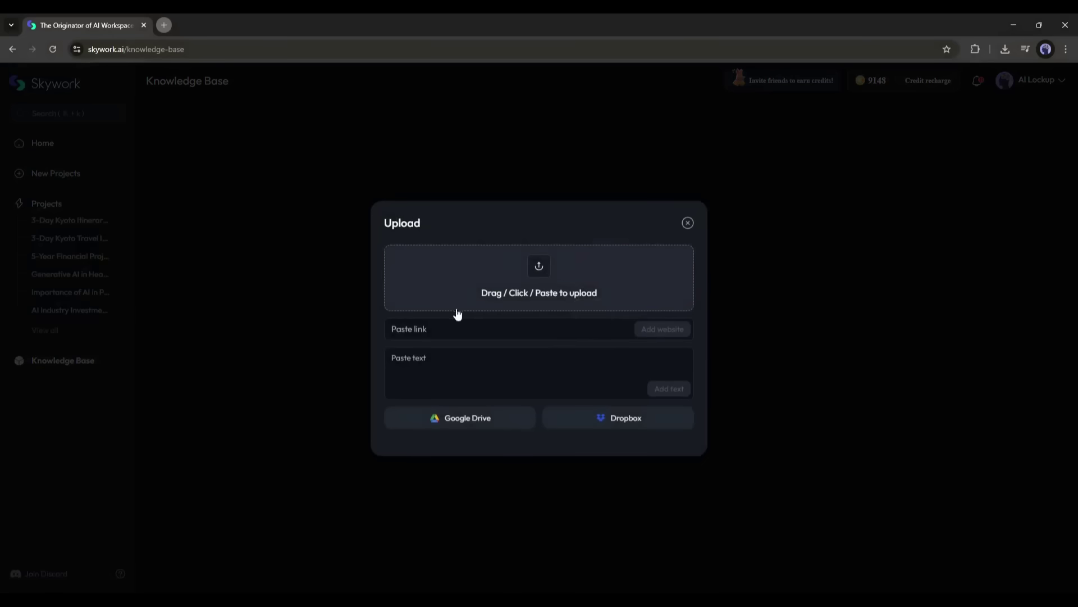
click(562, 295)
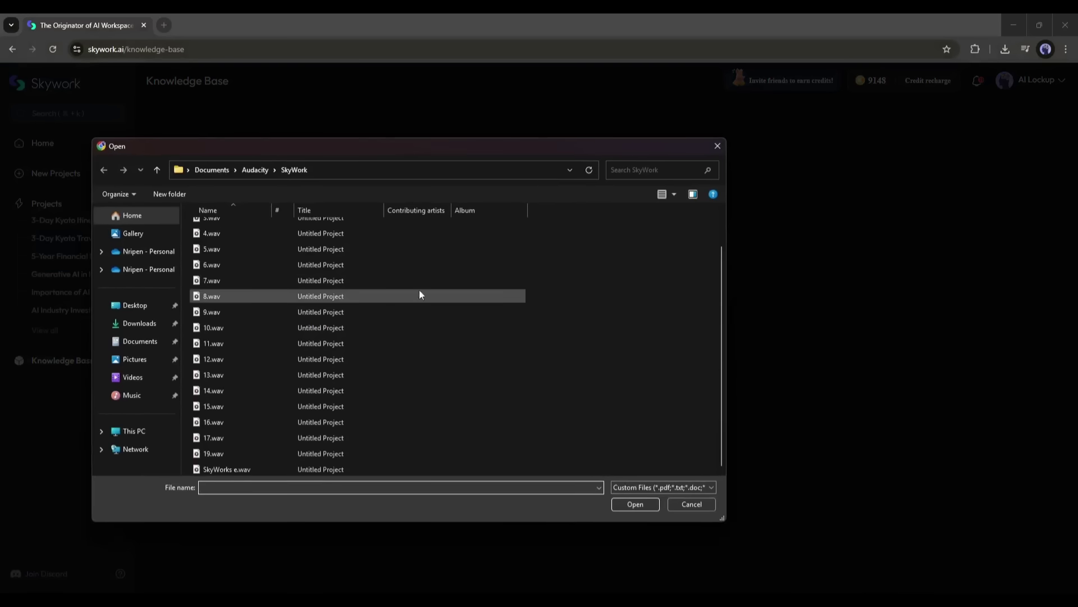
click(684, 507)
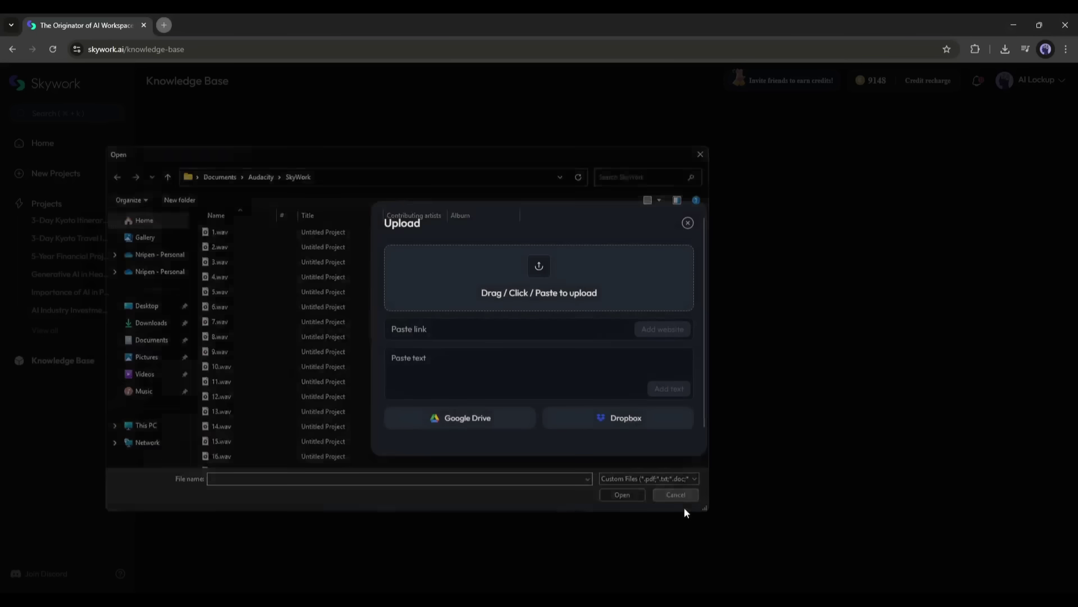
click(476, 370)
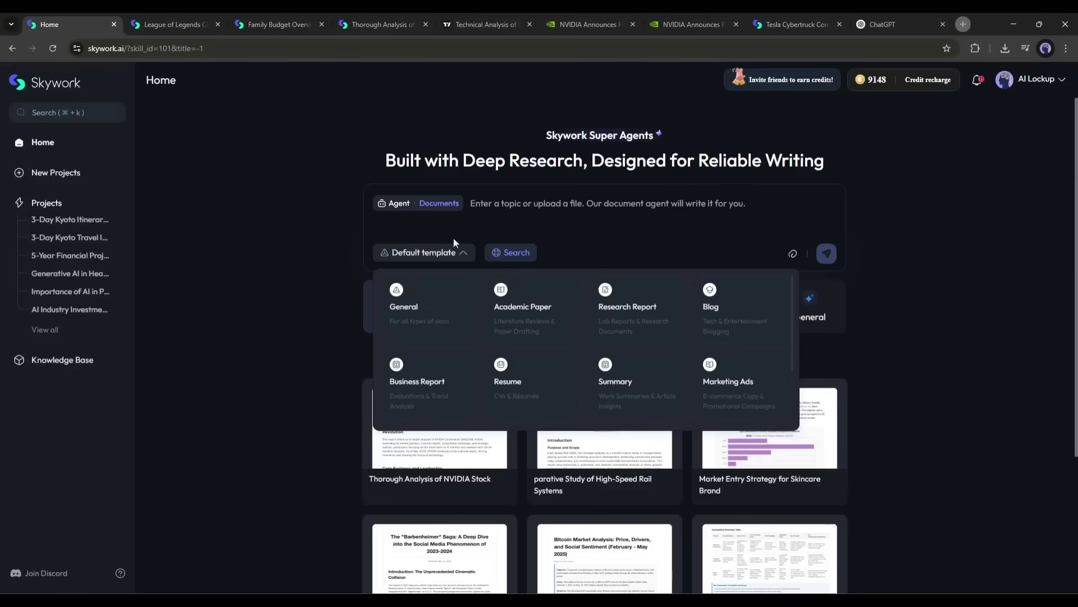
Switch to the Slides agent, view its template options, and open the Extreme Eats food deck.
click(372, 308)
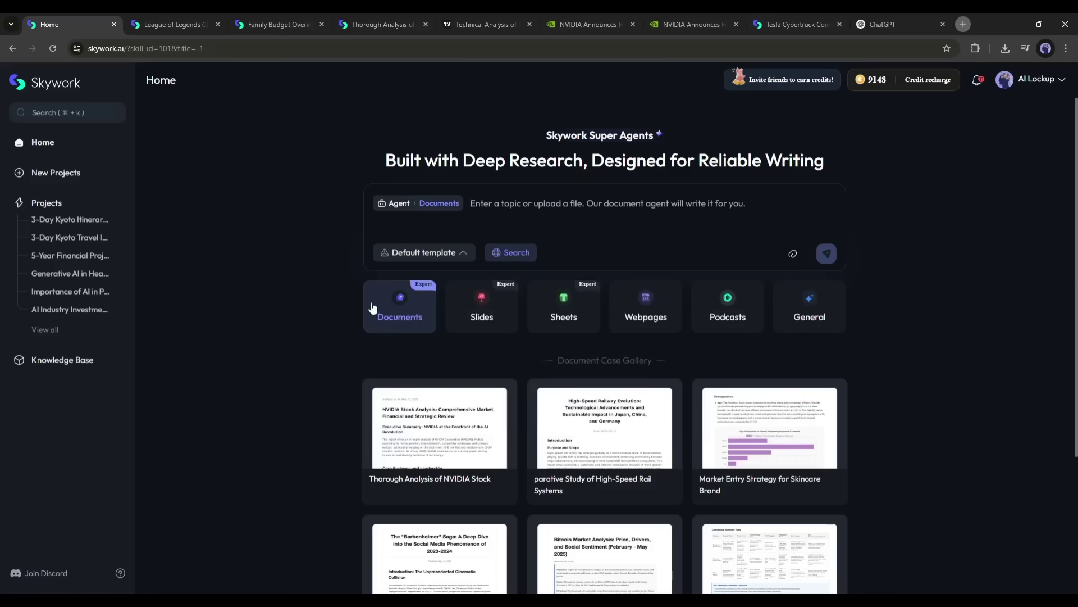
click(436, 254)
click(330, 308)
click(463, 313)
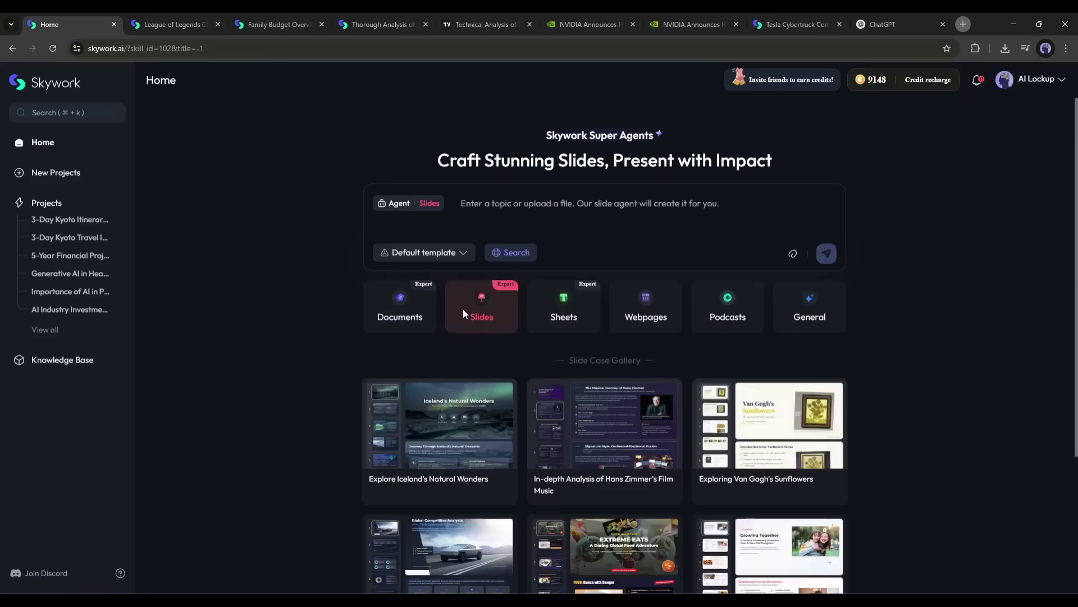
click(435, 256)
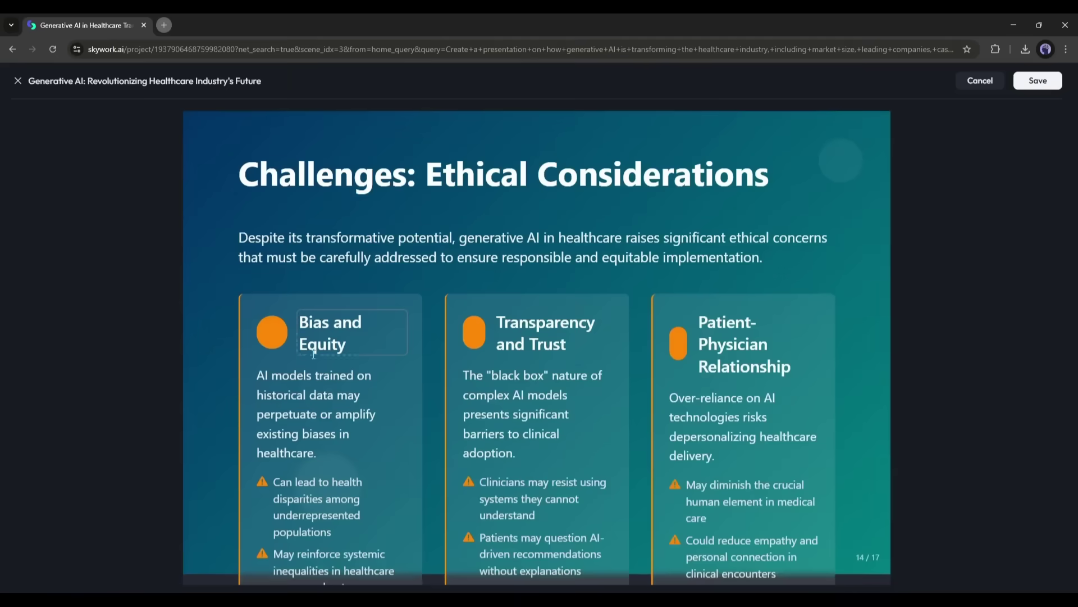
scroll(346, 337, down, 5)
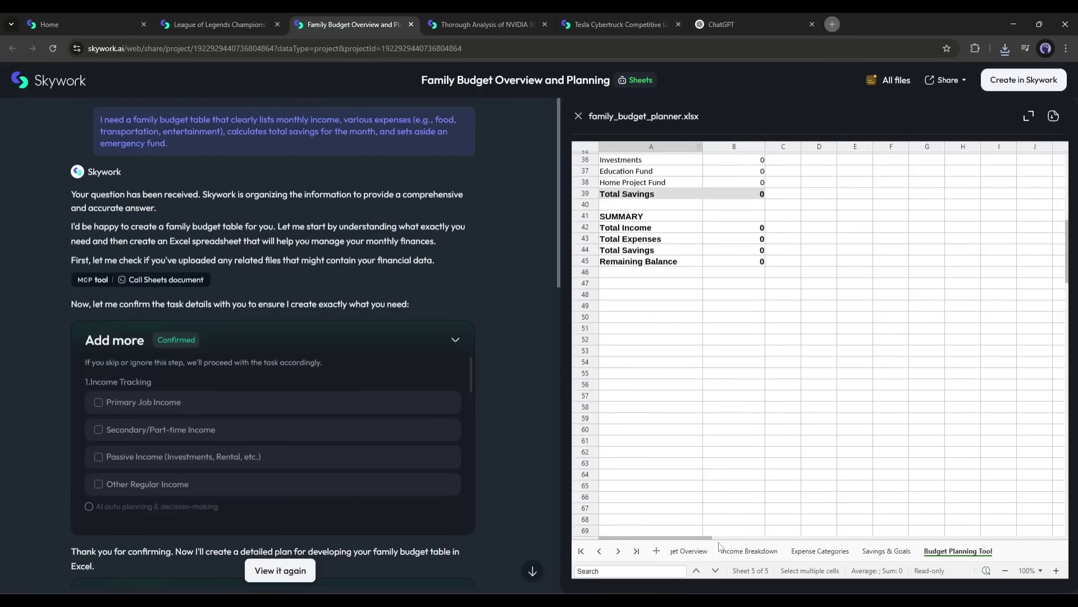
click(751, 551)
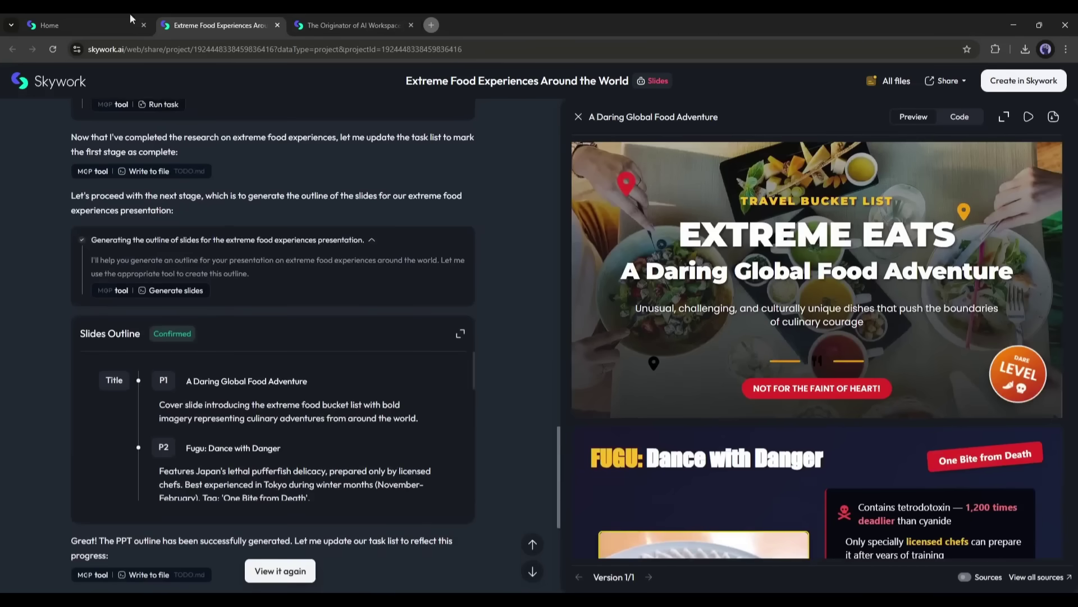
Return to the Skywork Home page, opening and dismissing the empty project search.
click(87, 27)
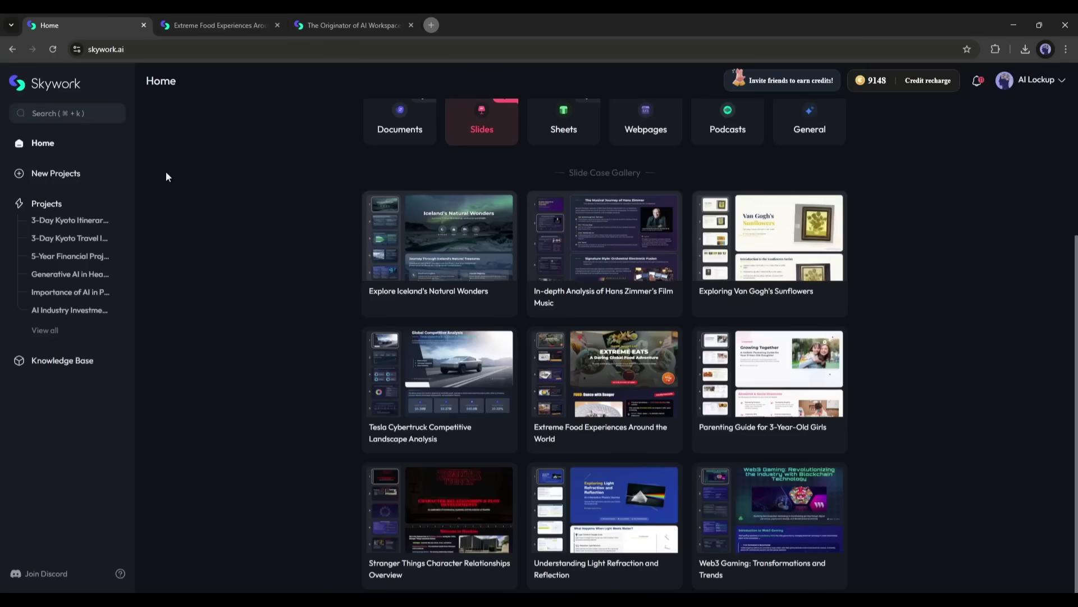
click(52, 116)
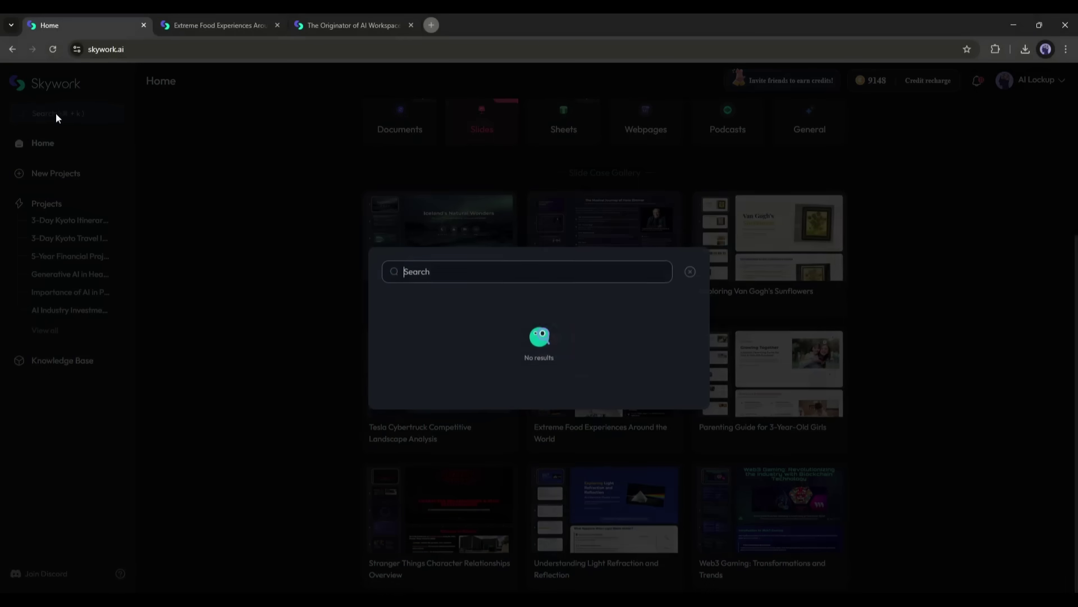
click(690, 272)
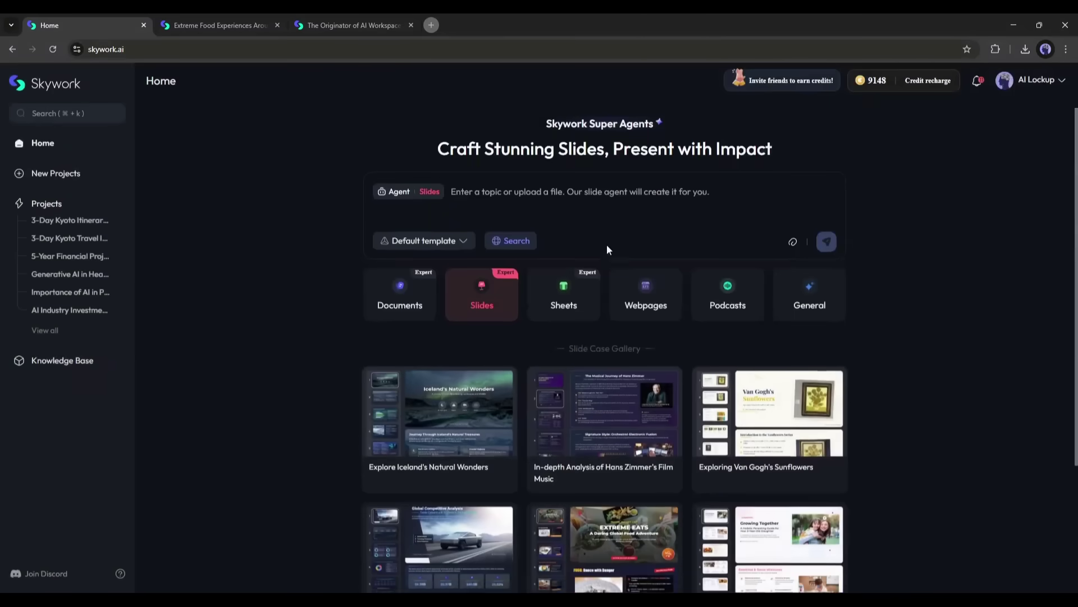